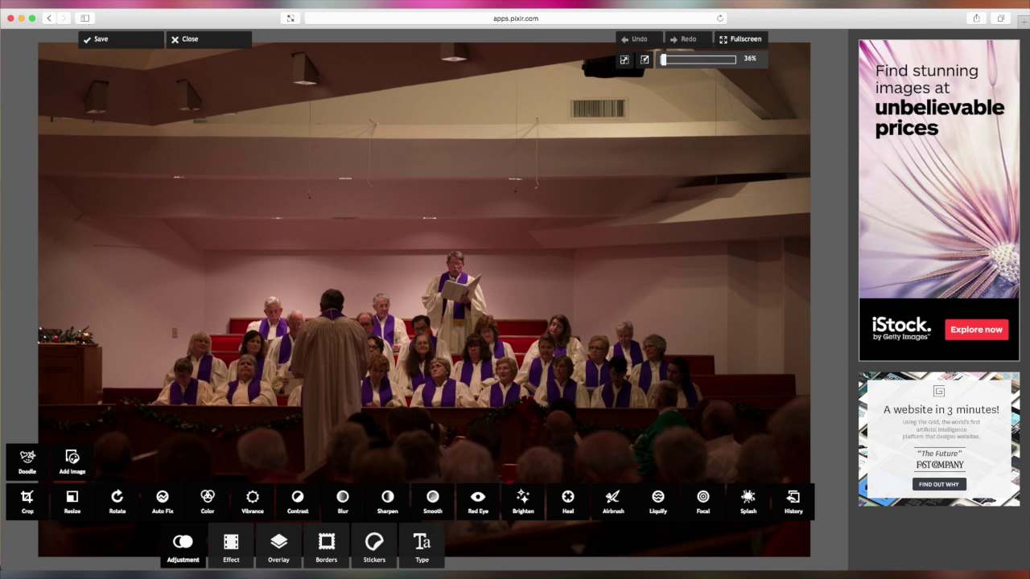
# Raise the choir photo's brightness slightly and increase its contrast, applying the Contrast adjustment.
pyautogui.click(297, 501)
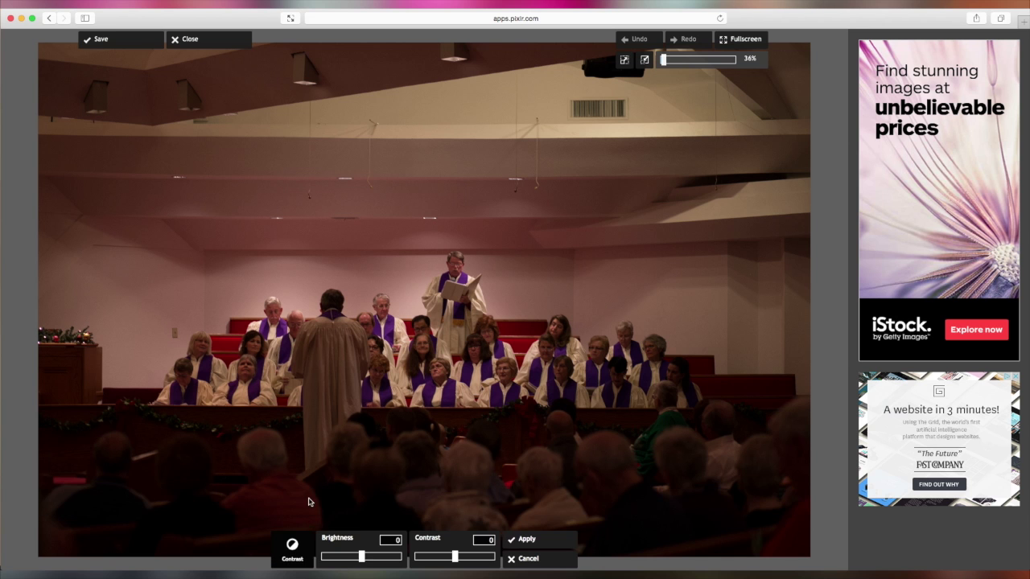
pyautogui.moveTo(361, 557); pyautogui.dragTo(365, 556)
pyautogui.moveTo(455, 556); pyautogui.dragTo(471, 556)
pyautogui.click(526, 539)
# Compare the choir photo before and after the adjustment by undoing and redoing it twice.
pyautogui.click(636, 38)
pyautogui.click(686, 39)
pyautogui.click(636, 39)
pyautogui.click(685, 39)
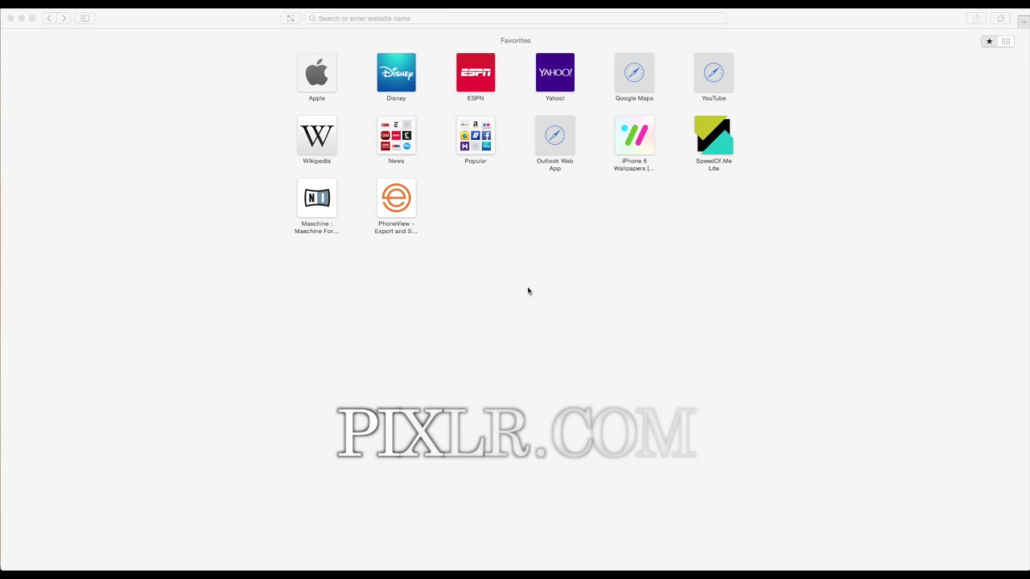
# Go to pixlr.com in the browser and launch the Pixlr Express web app.
pyautogui.click(369, 18)
pyautogui.write('p')
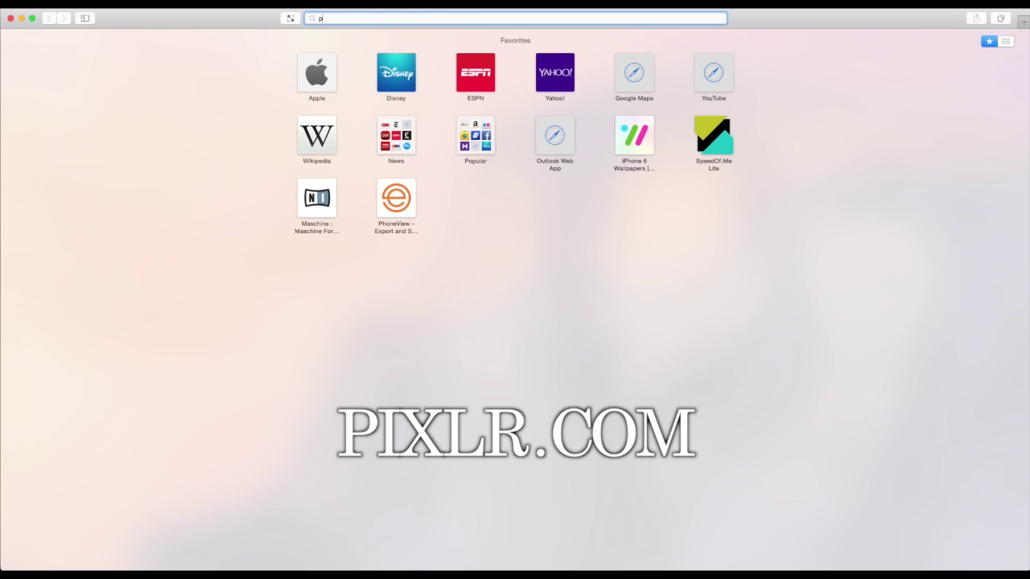
pyautogui.write('ixlr.com')
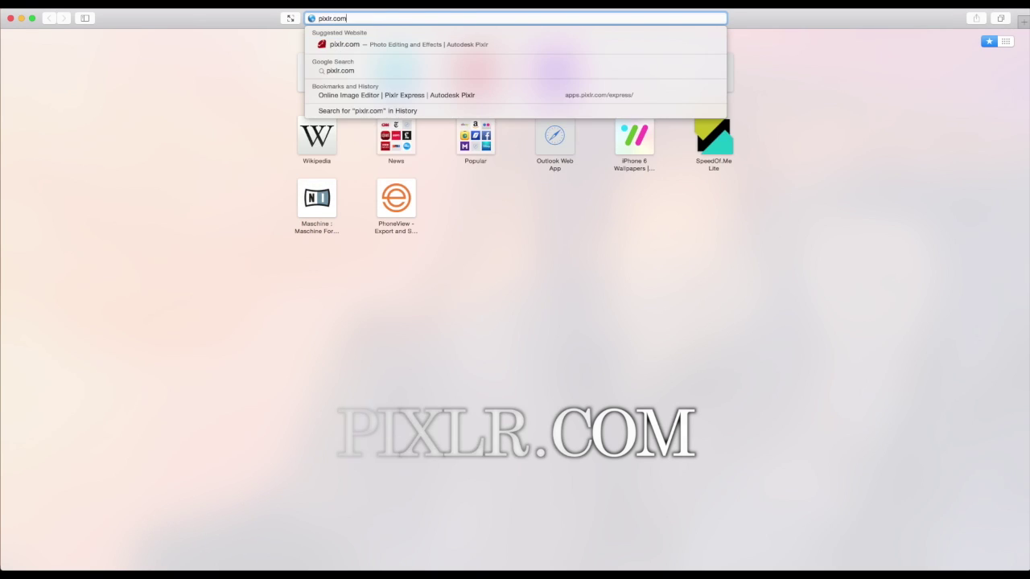
pyautogui.press('Return')
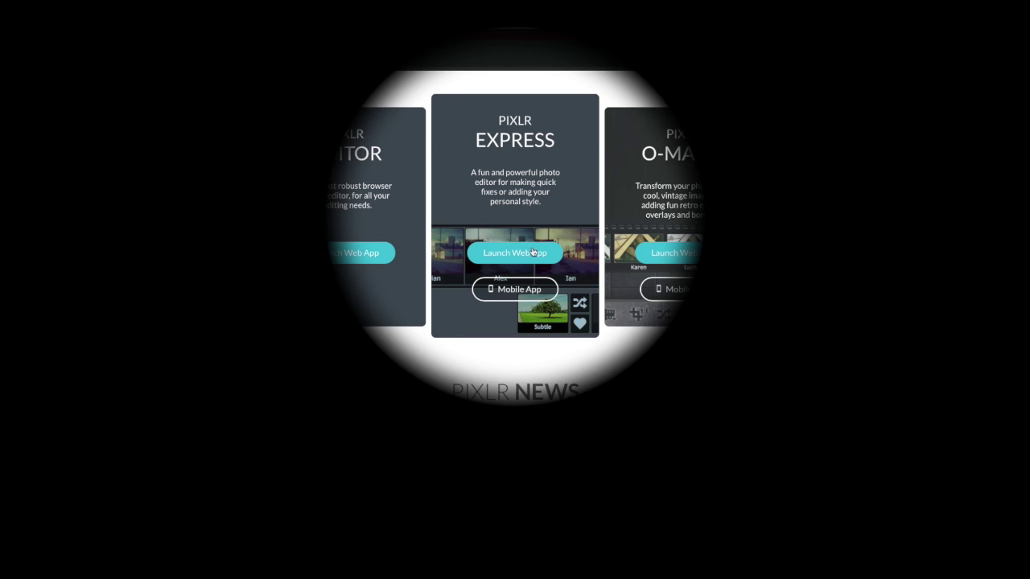
pyautogui.click(530, 254)
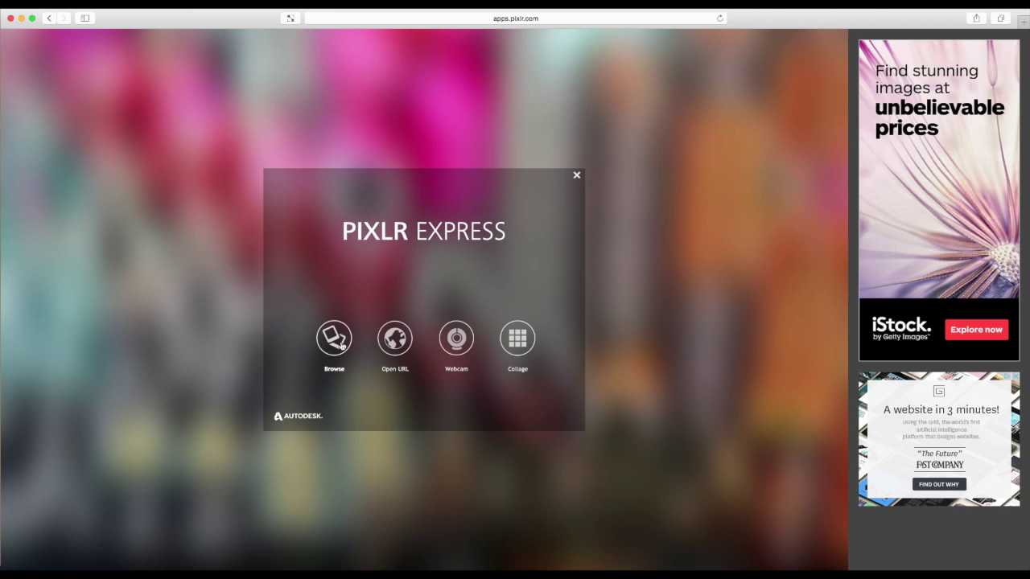
# Open the photo "img (3 of 3).jpg" from the PIXLR folder on the Desktop.
pyautogui.click(335, 340)
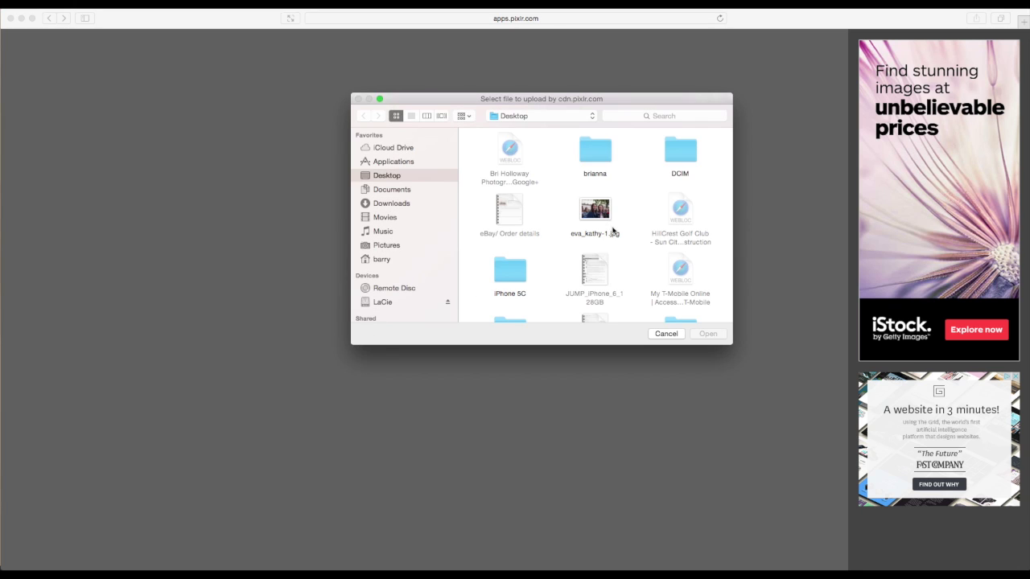
pyautogui.scroll(-3, 612, 230)
pyautogui.scroll(-3, 612, 230)
pyautogui.doubleClick(504, 255)
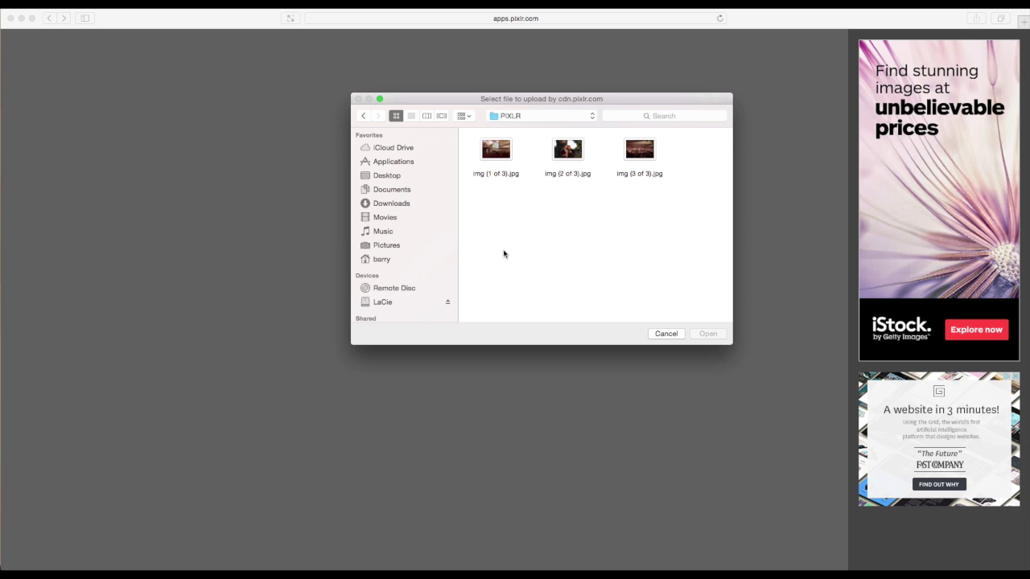
pyautogui.click(638, 158)
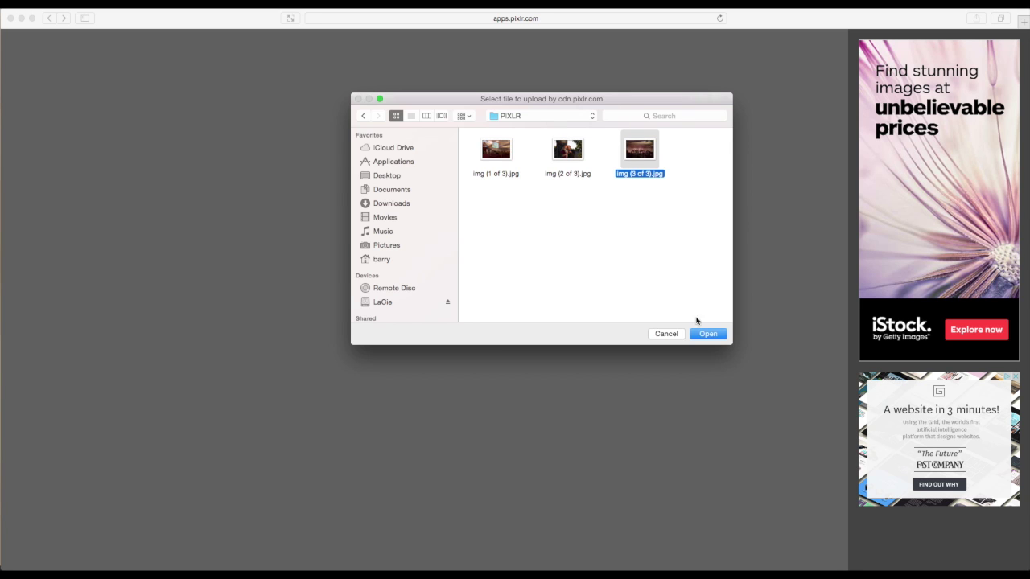
pyautogui.click(707, 333)
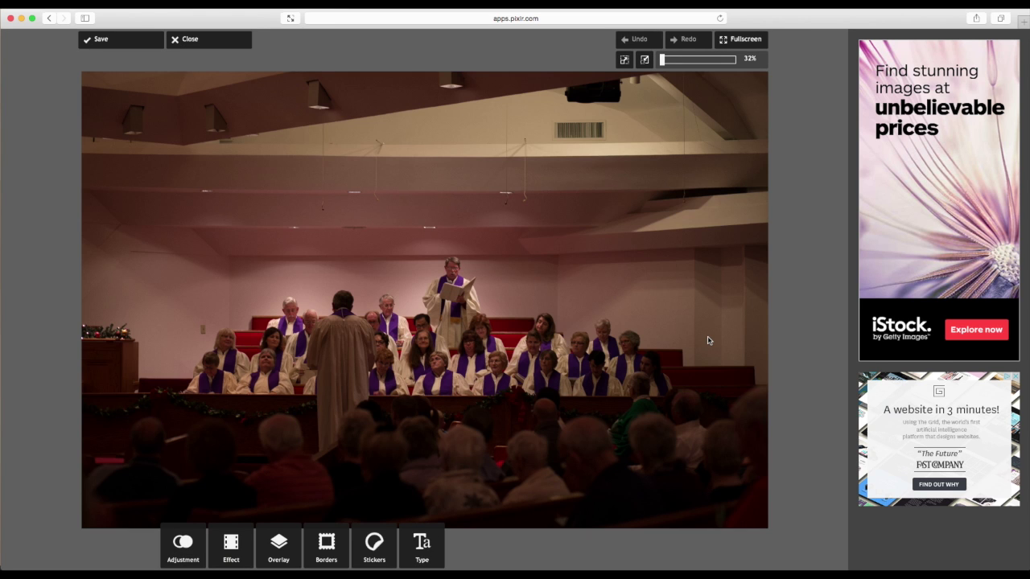
# Switch the editor to fullscreen and zoom out to 36% to fit the whole photo in view.
pyautogui.click(739, 40)
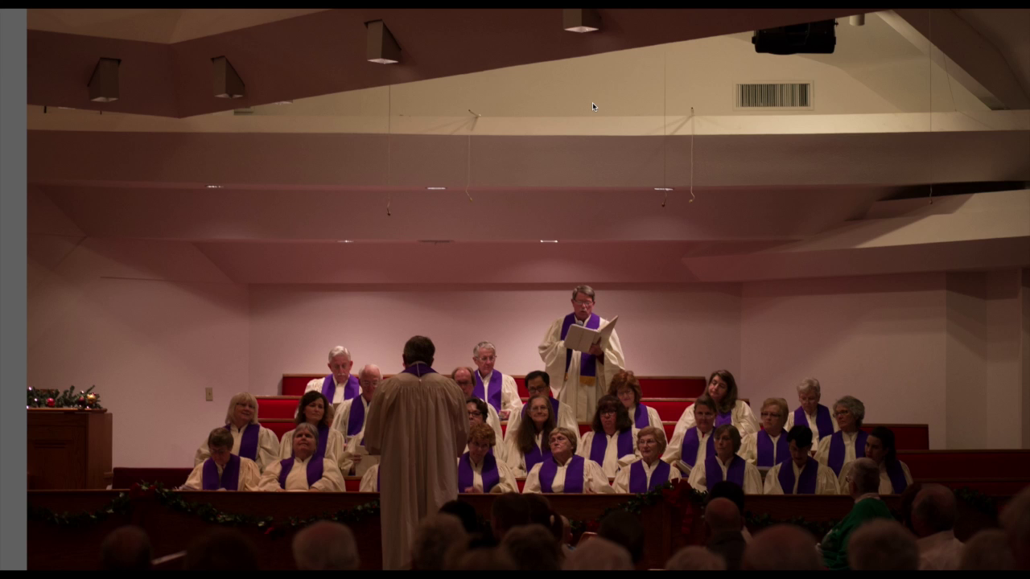
pyautogui.click(593, 102)
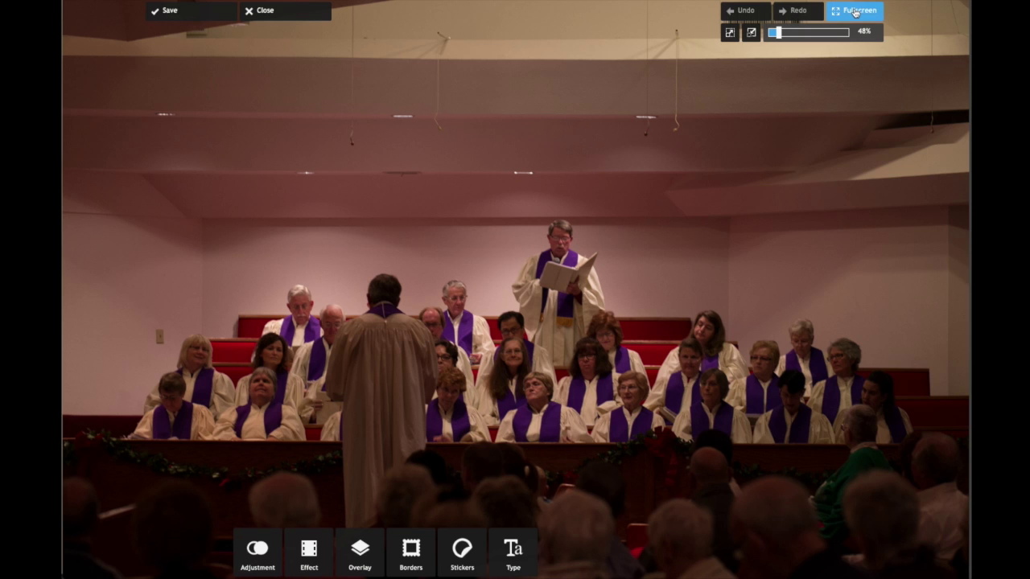
pyautogui.moveTo(779, 37)
pyautogui.mouseDown()
pyautogui.moveTo(802, 32)
pyautogui.moveTo(771, 32)
pyautogui.mouseUp()
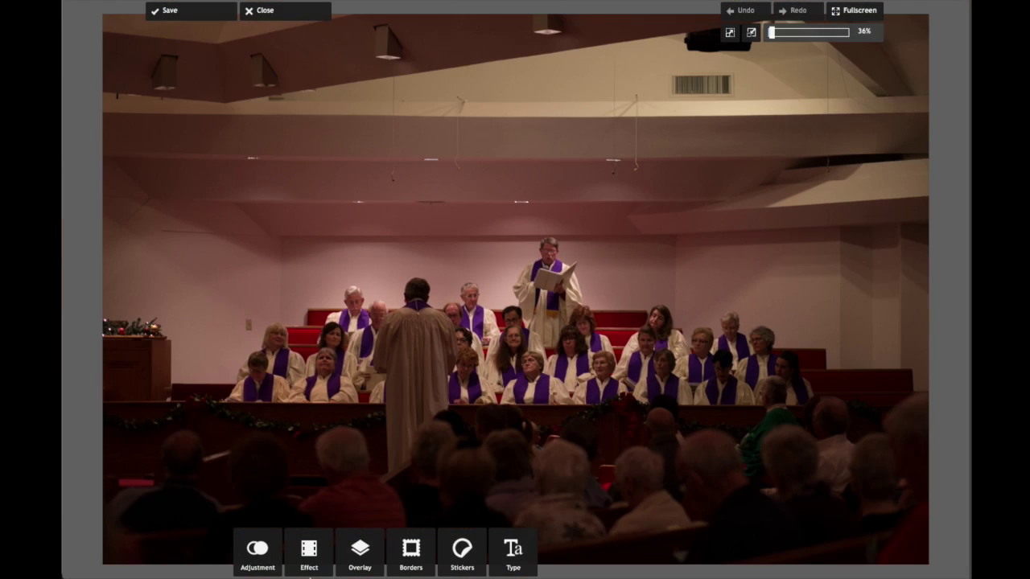
# Set the photo's brightness to 13 and contrast to 21, and apply the Contrast adjustment.
pyautogui.click(258, 554)
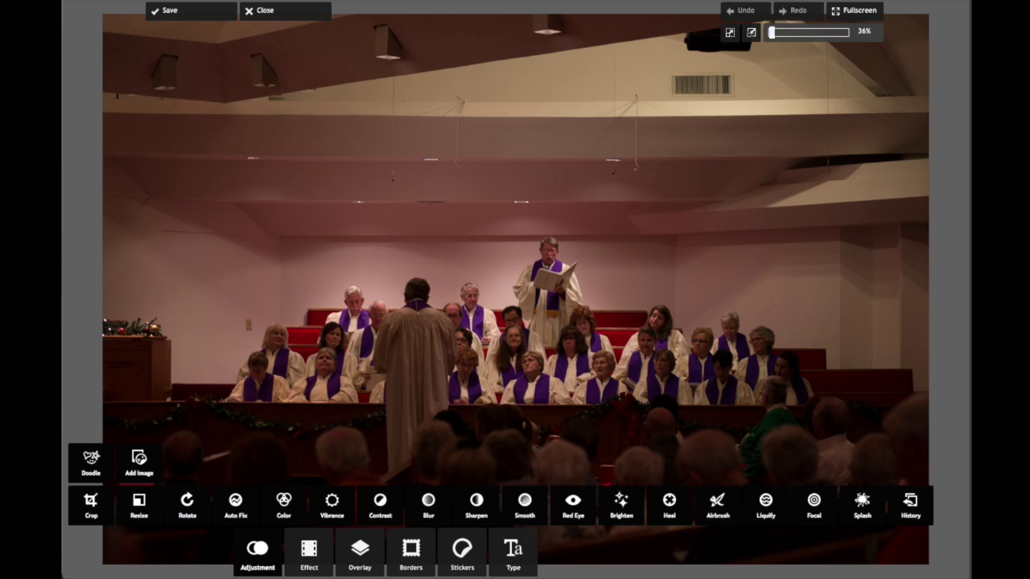
pyautogui.click(393, 512)
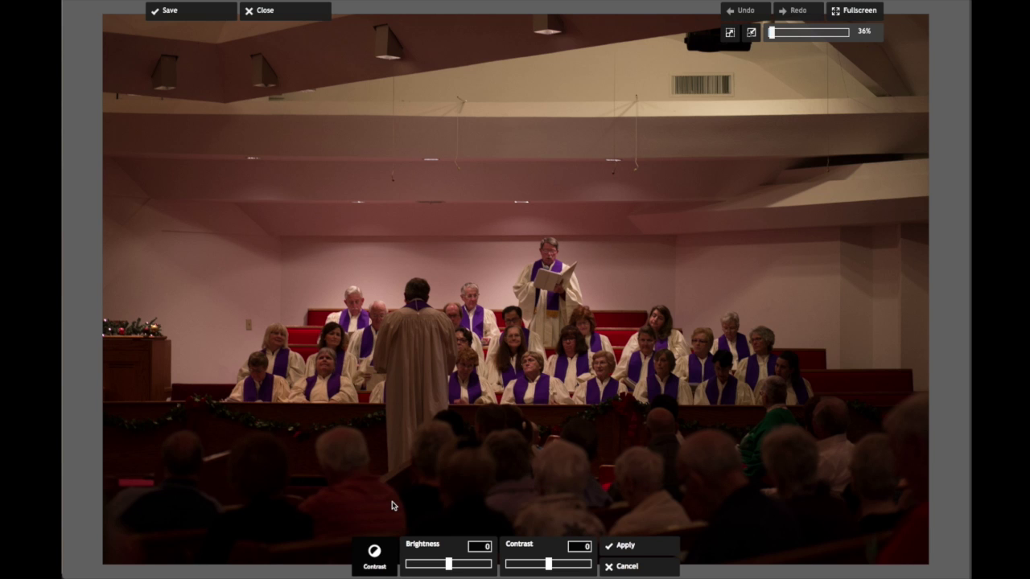
pyautogui.click(449, 565)
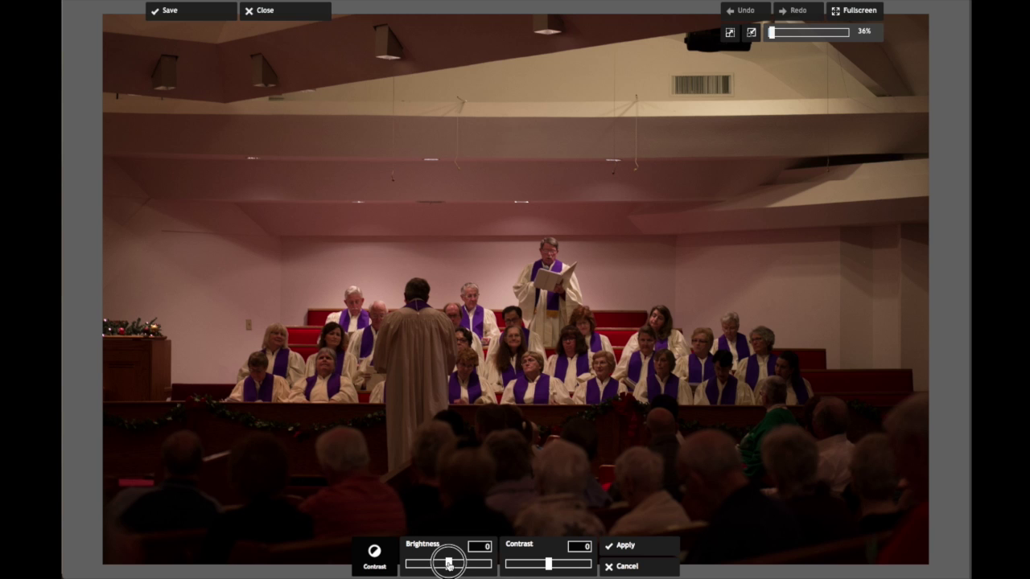
pyautogui.moveTo(448, 564); pyautogui.dragTo(454, 565)
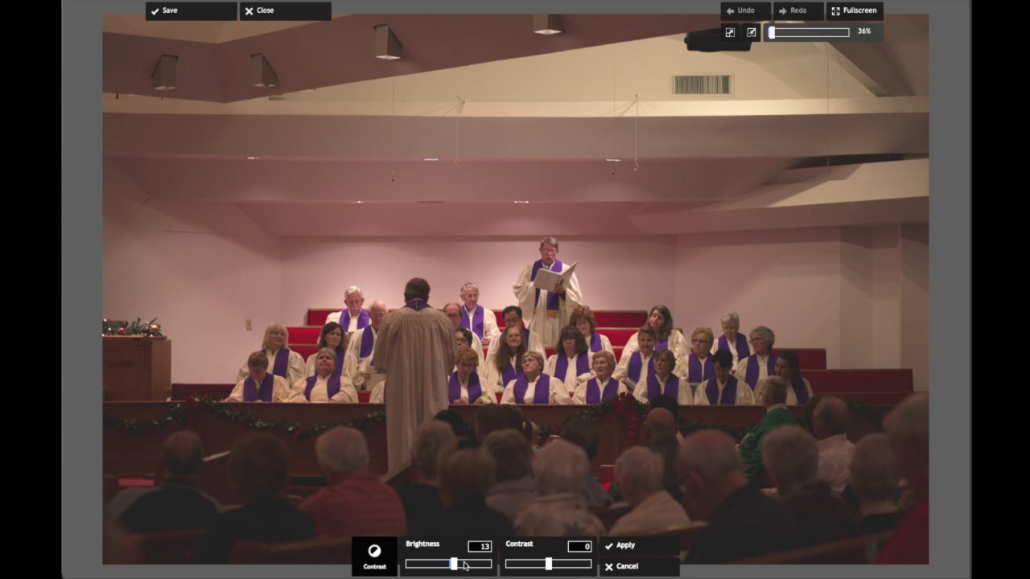
pyautogui.click(548, 565)
pyautogui.moveTo(549, 565); pyautogui.dragTo(557, 568)
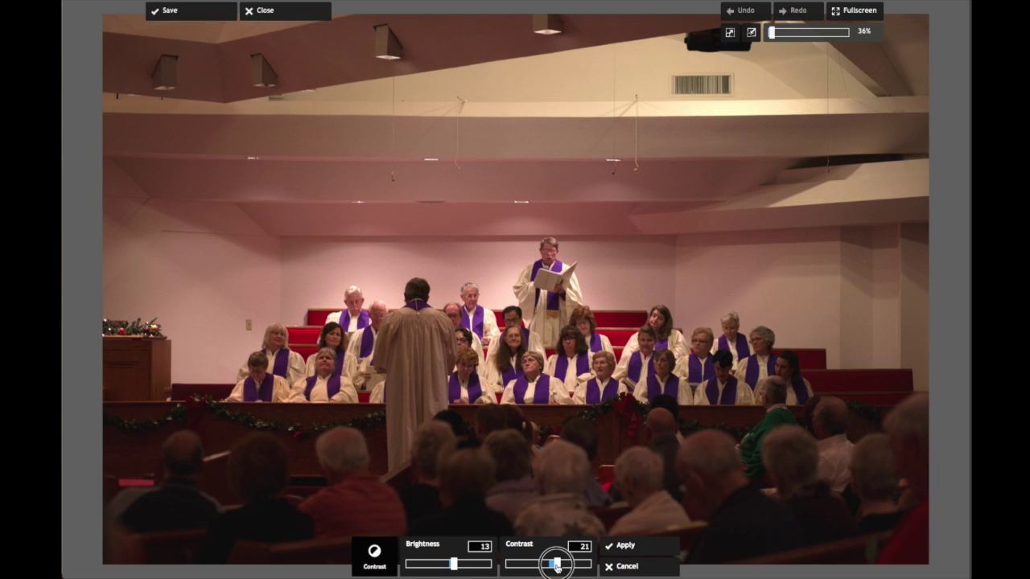
pyautogui.click(641, 547)
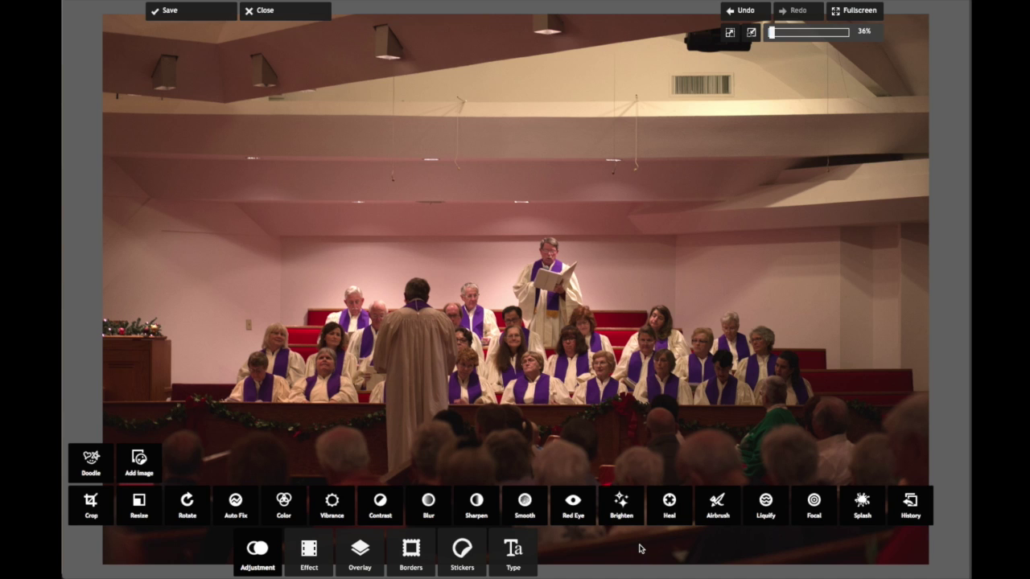
# Compare the photo with and without the brightness and contrast change by undoing and redoing it twice.
pyautogui.click(746, 11)
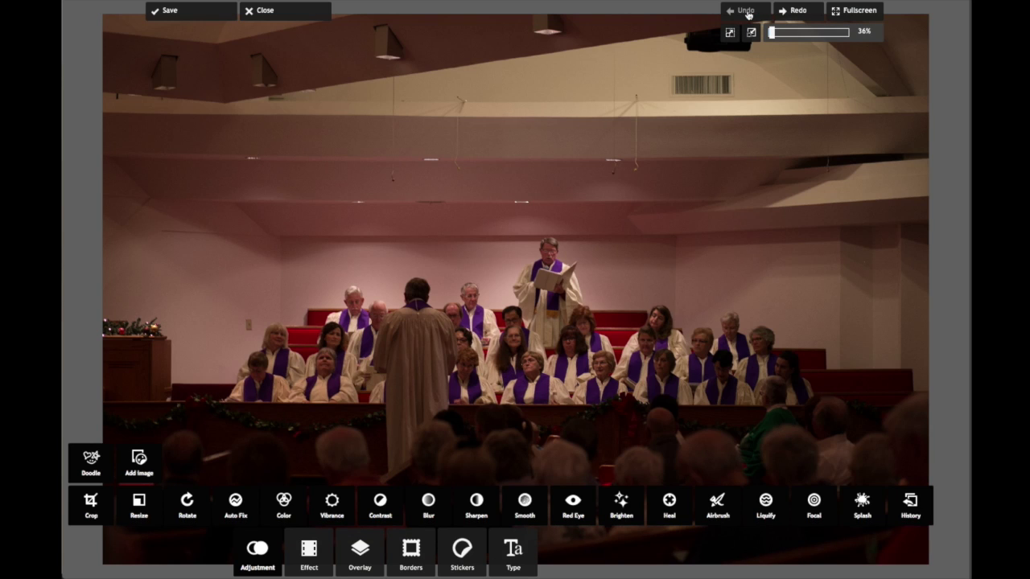
pyautogui.click(797, 12)
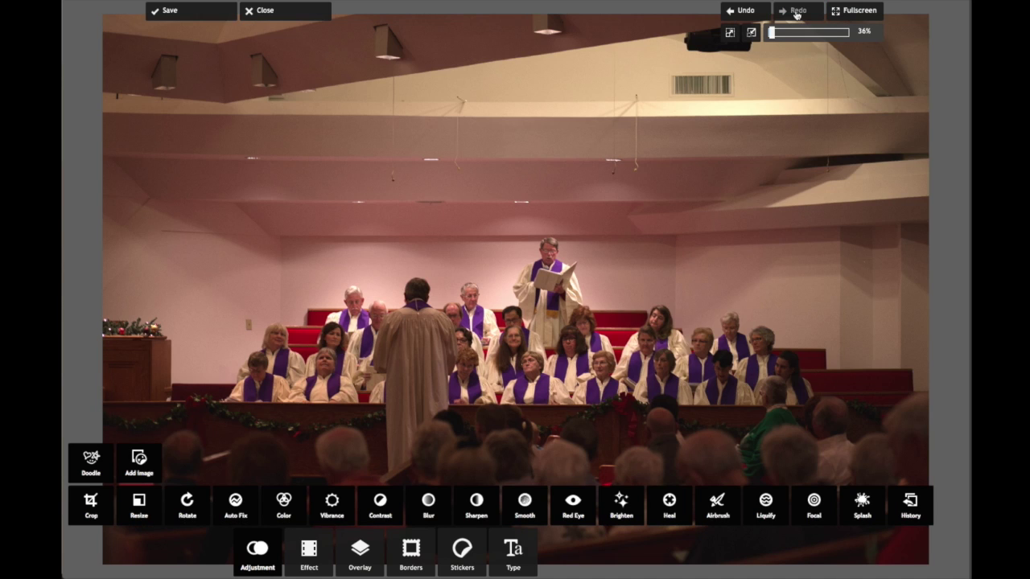
pyautogui.click(745, 12)
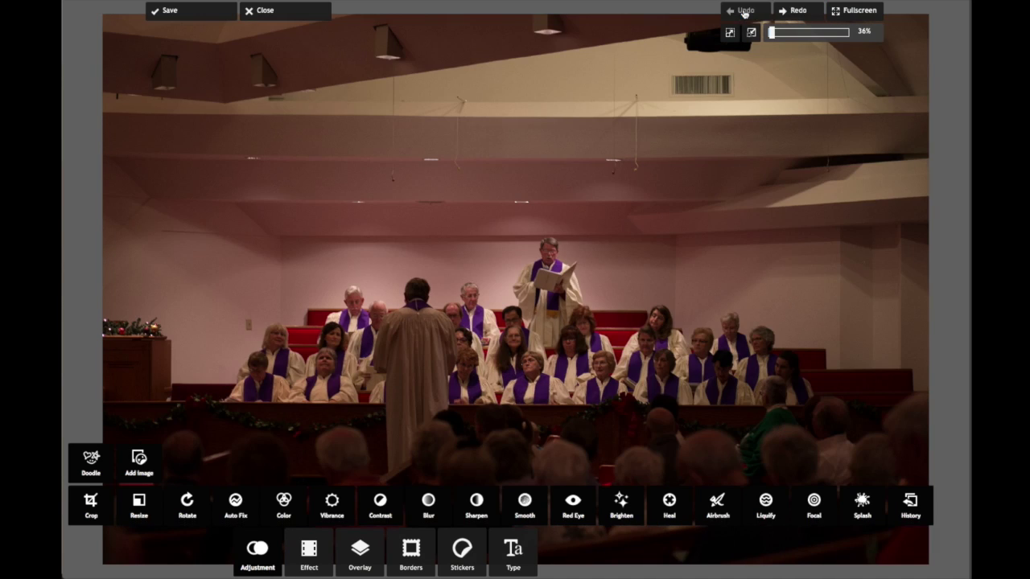
pyautogui.click(795, 12)
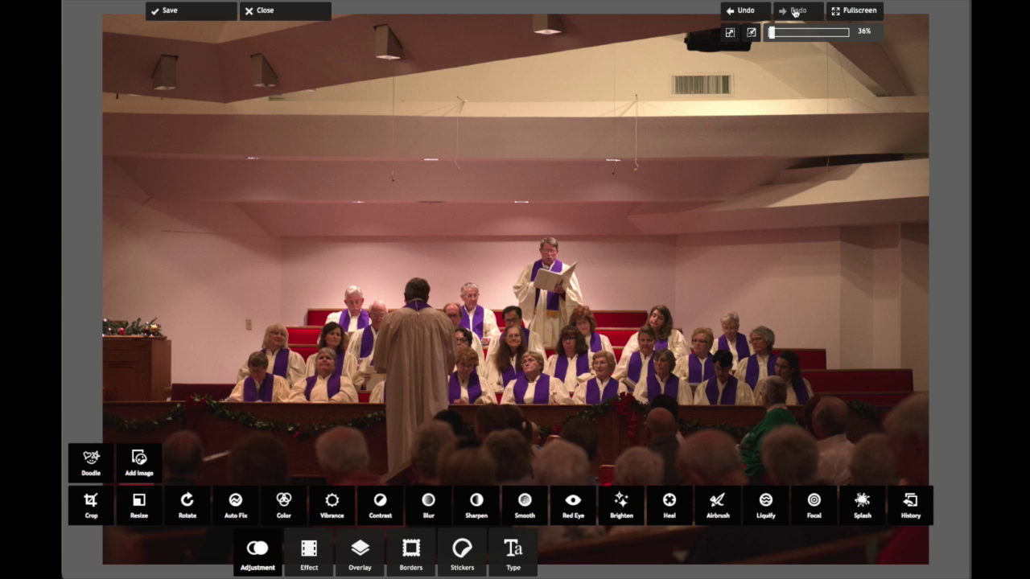
# Crop the photo around the choir at a 3:2 ratio, 3081 by 2053 pixels.
pyautogui.click(95, 514)
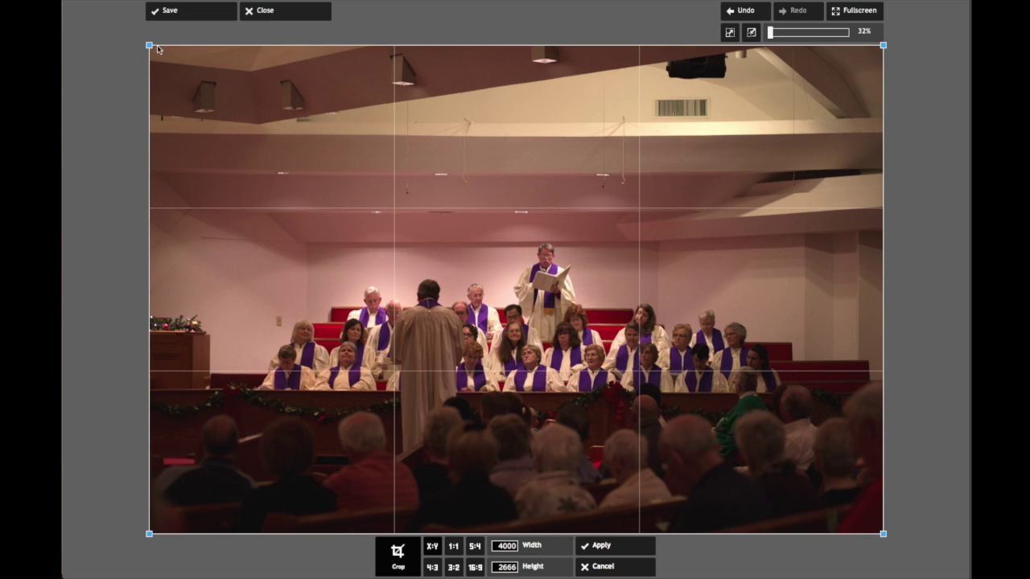
pyautogui.moveTo(151, 47); pyautogui.dragTo(211, 66)
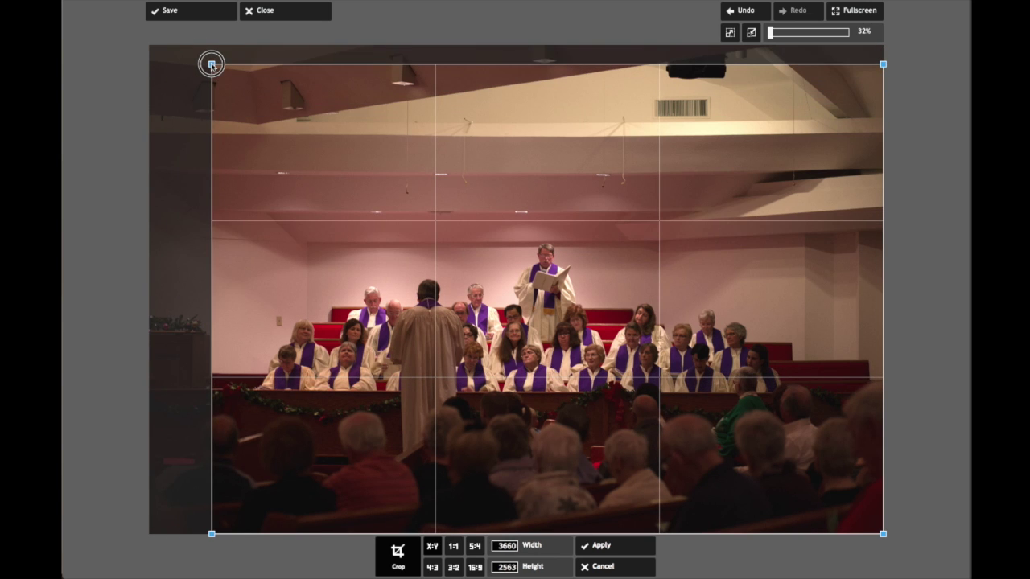
pyautogui.moveTo(211, 66)
pyautogui.mouseDown()
pyautogui.moveTo(184, 67)
pyautogui.moveTo(359, 102)
pyautogui.moveTo(205, 175)
pyautogui.moveTo(462, 99)
pyautogui.moveTo(228, 80)
pyautogui.moveTo(225, 57)
pyautogui.moveTo(200, 64)
pyautogui.mouseUp()
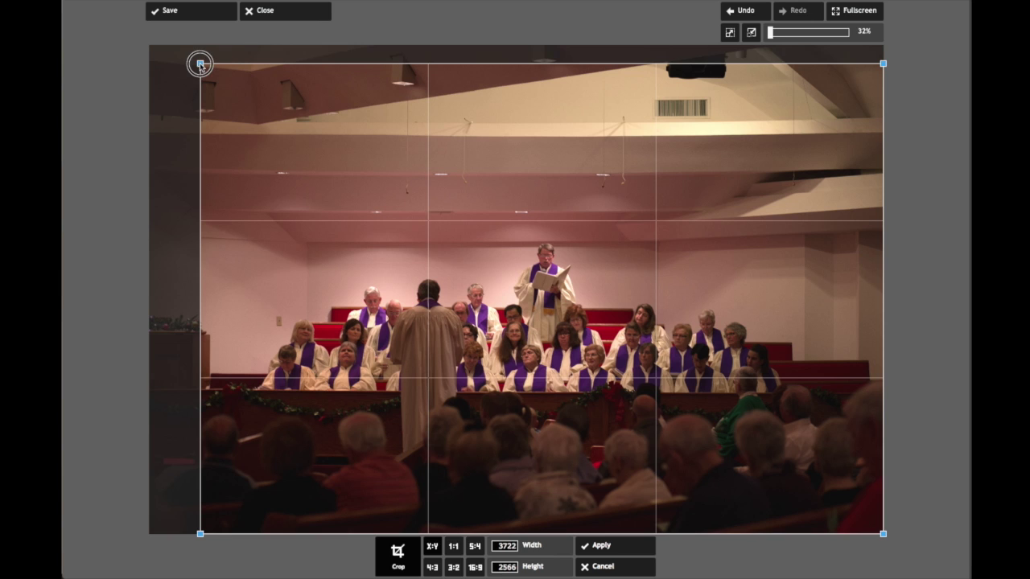
pyautogui.click(455, 568)
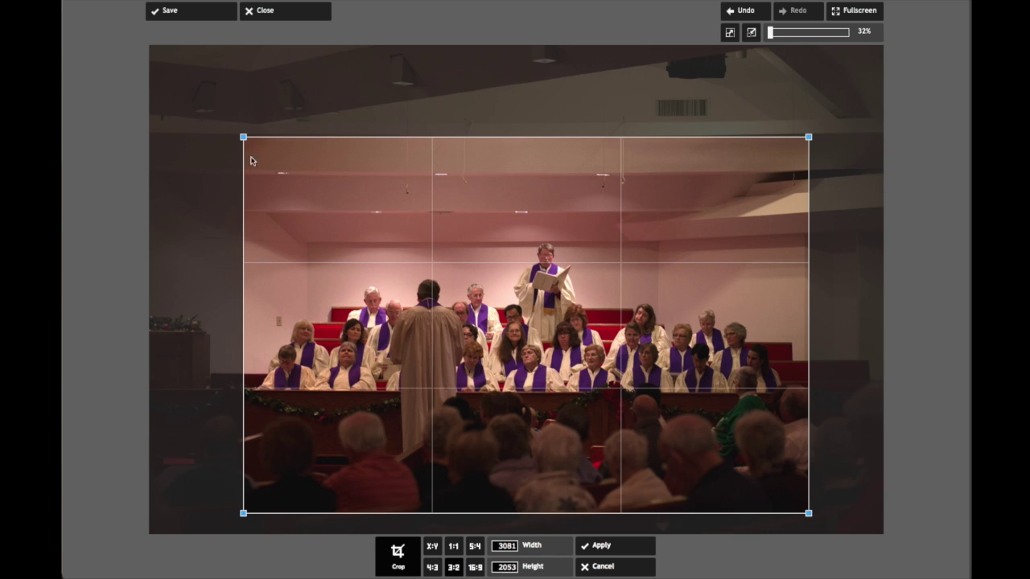
pyautogui.click(610, 550)
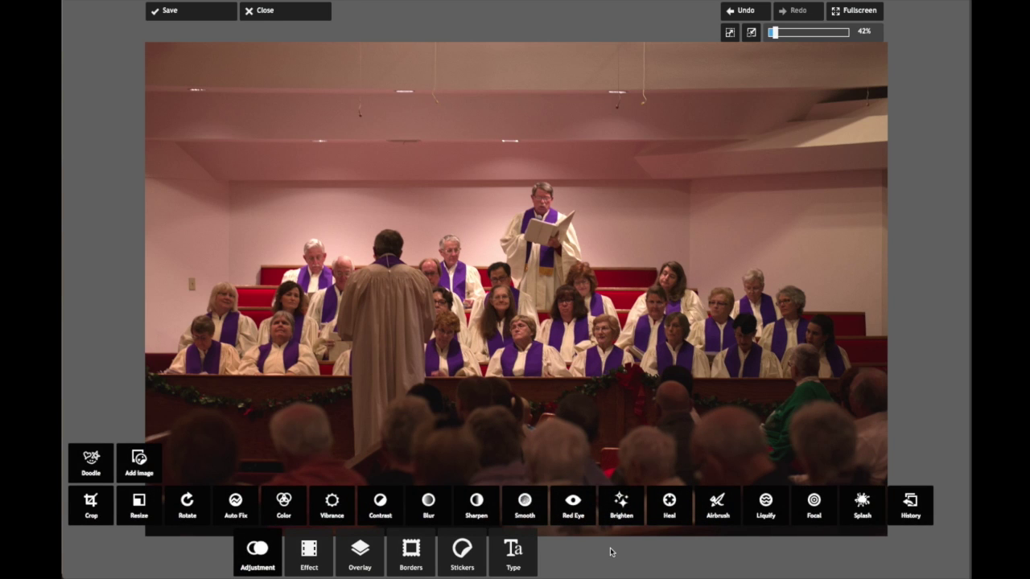
# Set the cropped photo's hue to 11 with the Color adjustment.
pyautogui.click(295, 513)
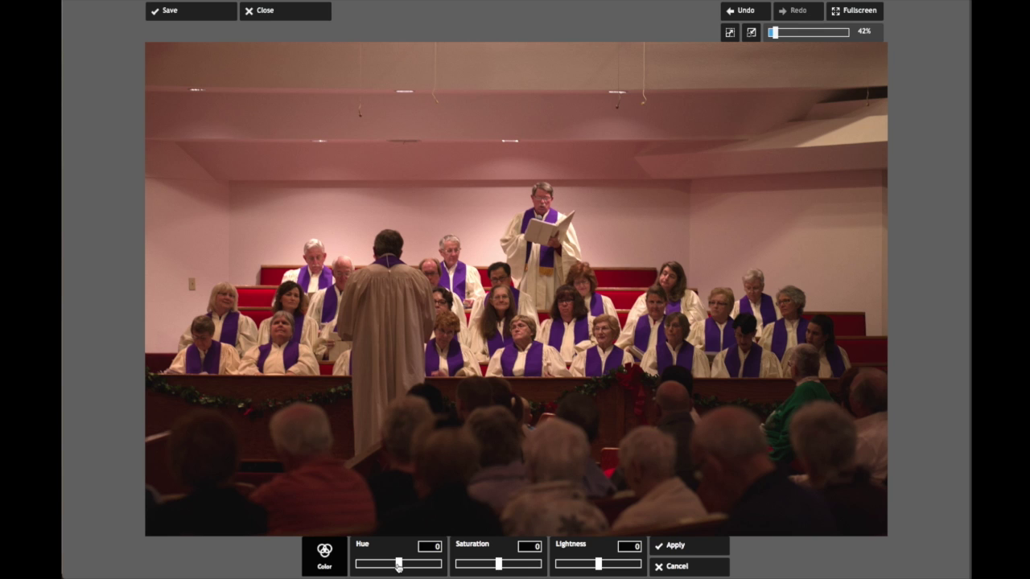
pyautogui.moveTo(399, 566)
pyautogui.mouseDown()
pyautogui.moveTo(360, 566)
pyautogui.moveTo(439, 567)
pyautogui.moveTo(400, 566)
pyautogui.mouseUp()
pyautogui.click(428, 547)
pyautogui.click(442, 548)
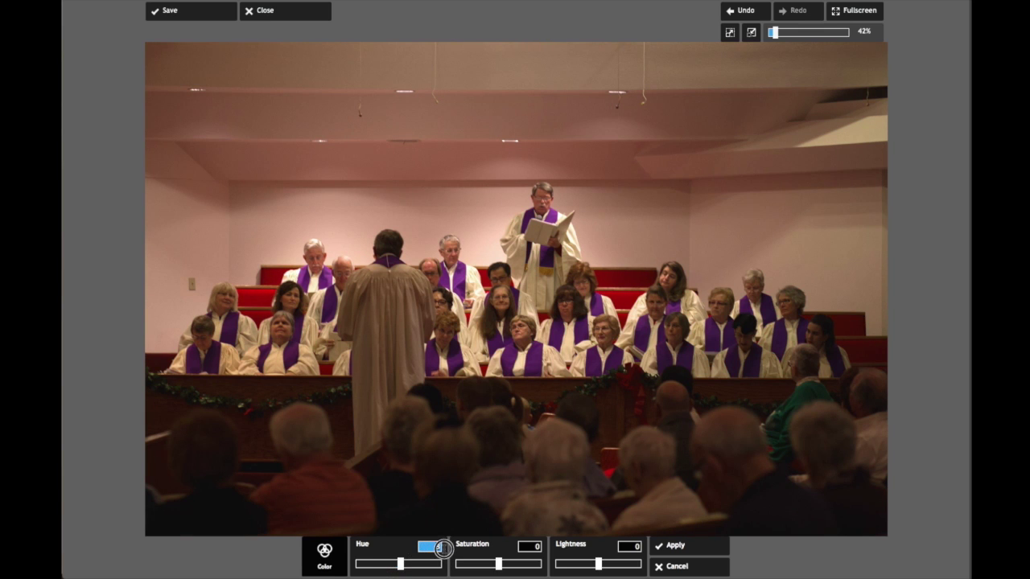
pyautogui.write('0')
pyautogui.moveTo(398, 564); pyautogui.dragTo(404, 566)
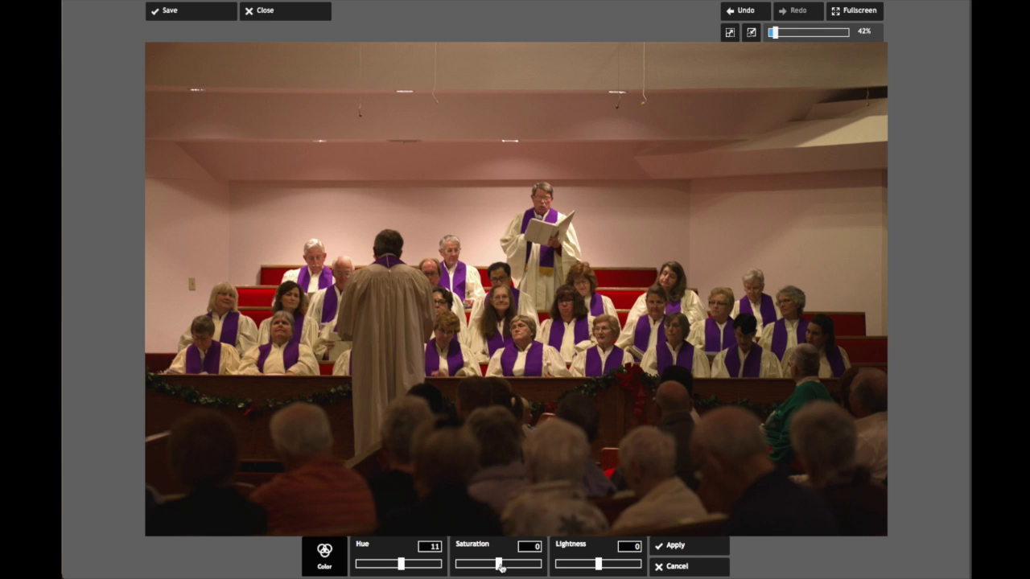
# Set the saturation to -6 and apply the Color adjustment to the photo.
pyautogui.moveTo(500, 565); pyautogui.dragTo(515, 567)
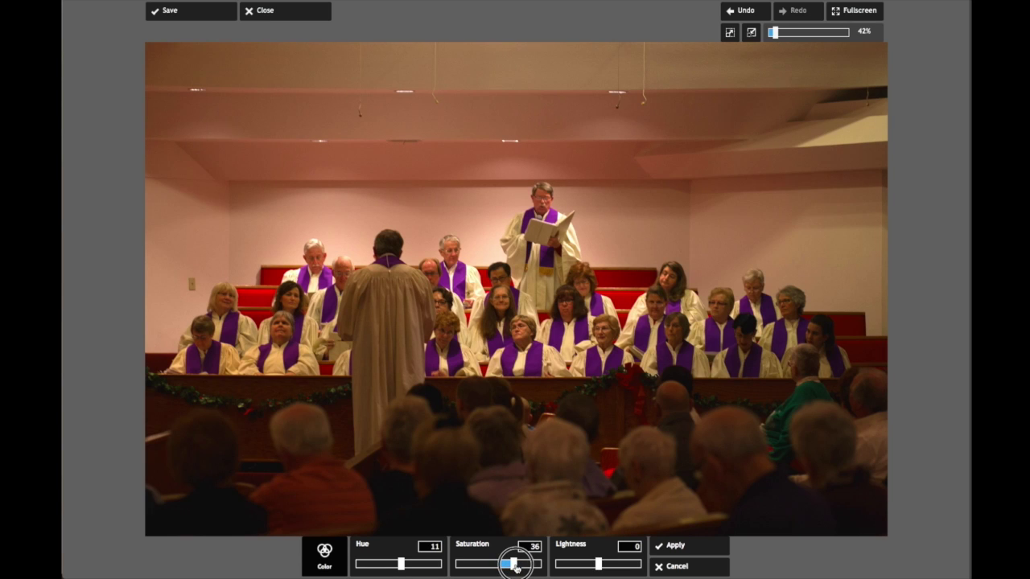
pyautogui.moveTo(515, 568); pyautogui.dragTo(499, 568)
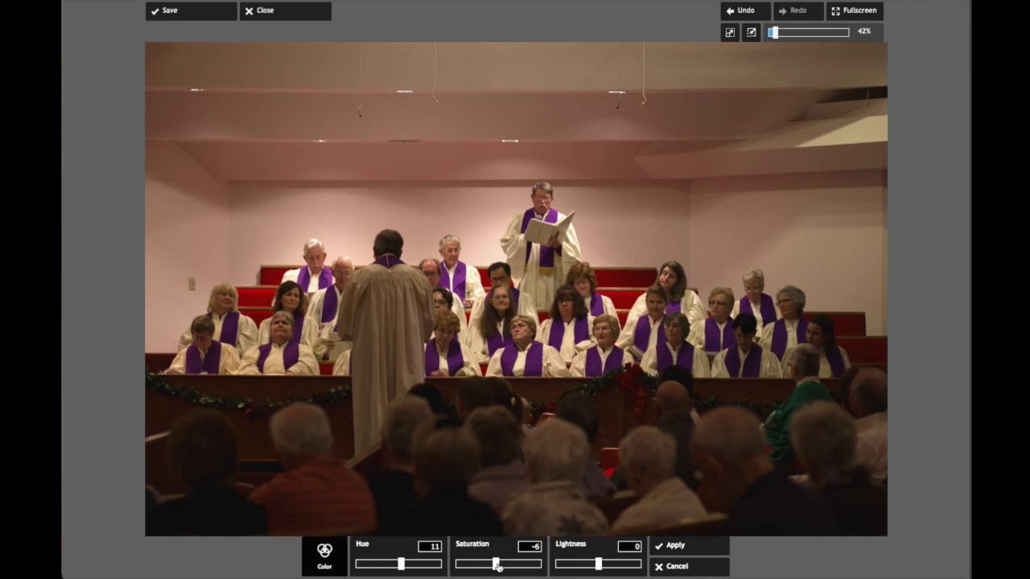
pyautogui.click(698, 549)
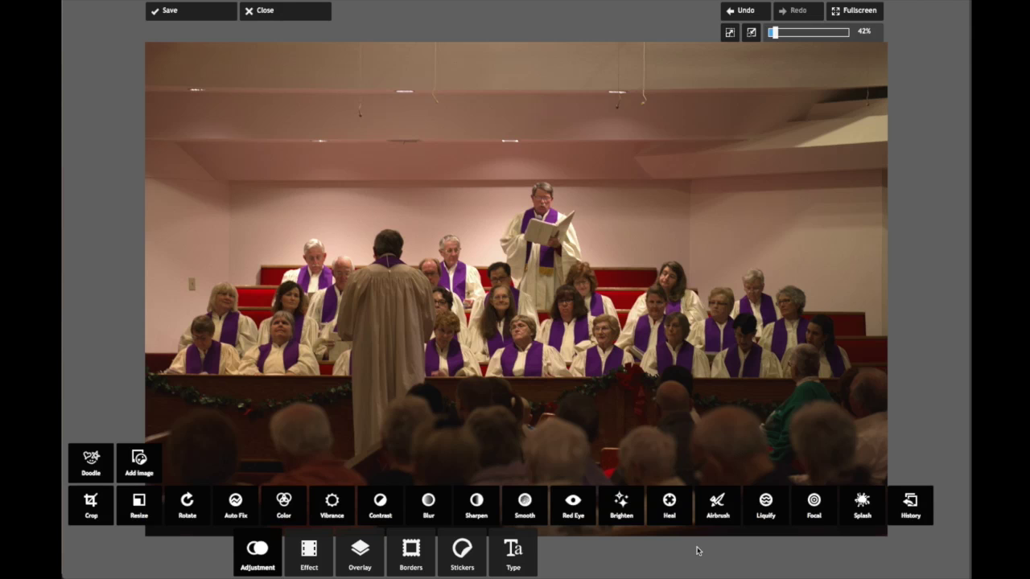
# Compare the photo with and without the hue and saturation change by undoing and redoing it, and leave the change undone.
pyautogui.click(754, 15)
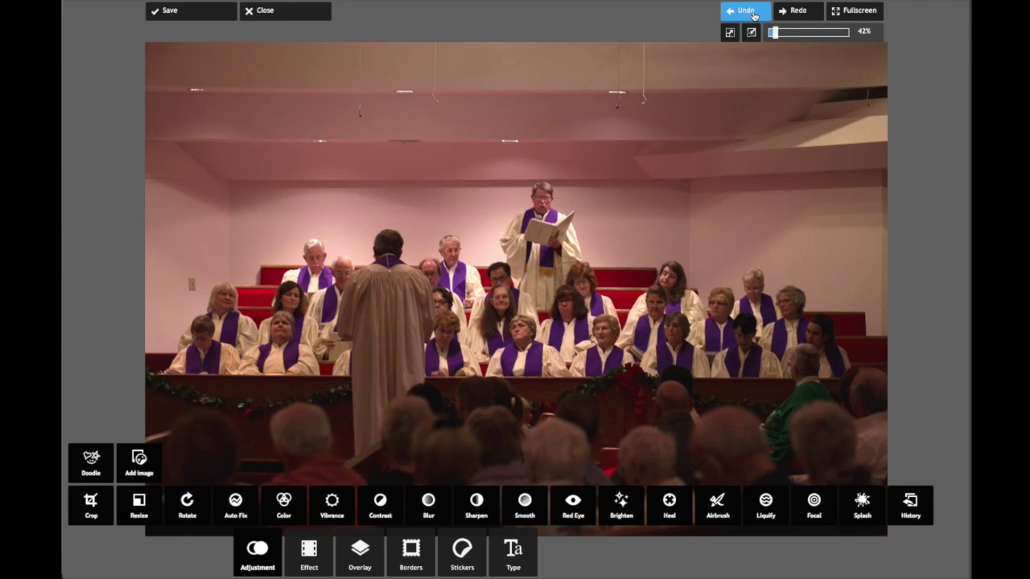
pyautogui.click(799, 14)
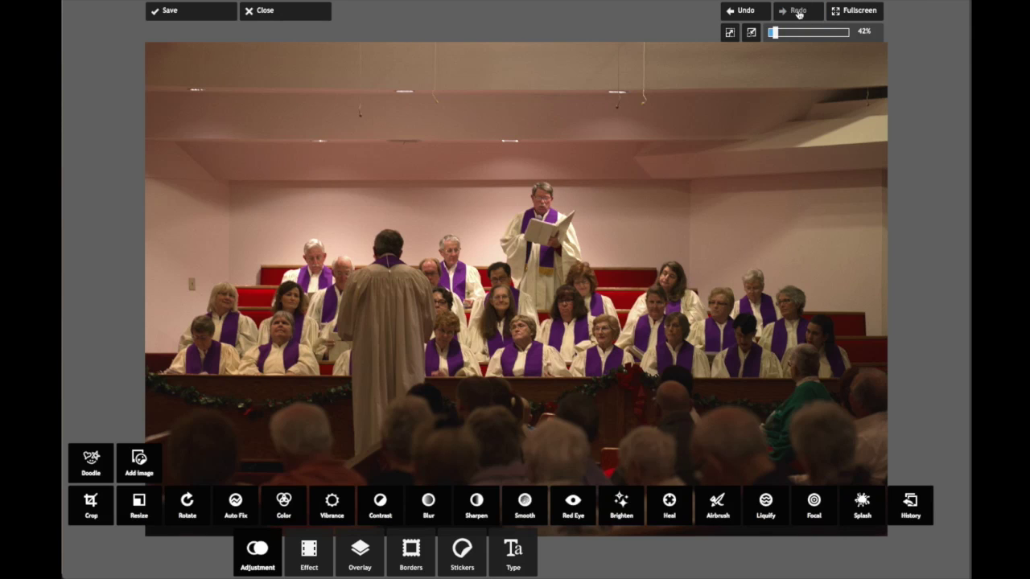
pyautogui.click(745, 12)
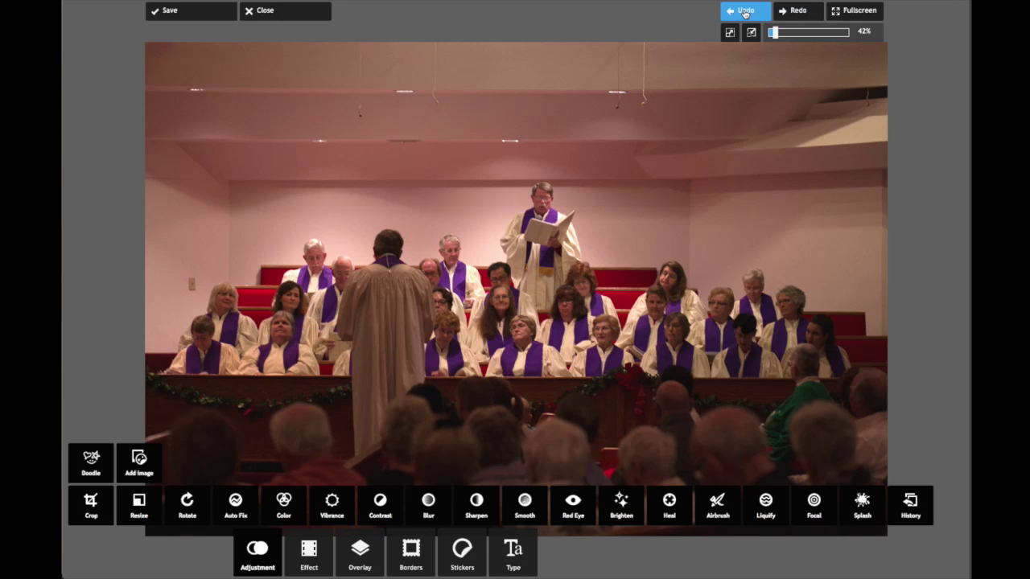
# Lower the photo's vibrance below zero and apply the Vibrance adjustment.
pyautogui.click(342, 516)
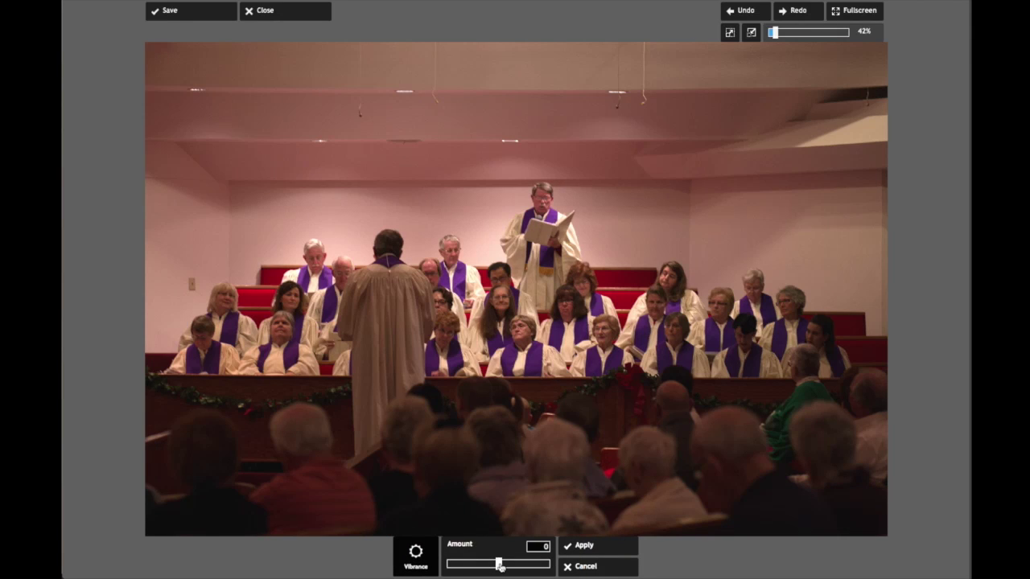
pyautogui.moveTo(499, 567)
pyautogui.mouseDown()
pyautogui.moveTo(452, 565)
pyautogui.moveTo(479, 567)
pyautogui.mouseUp()
pyautogui.click(592, 547)
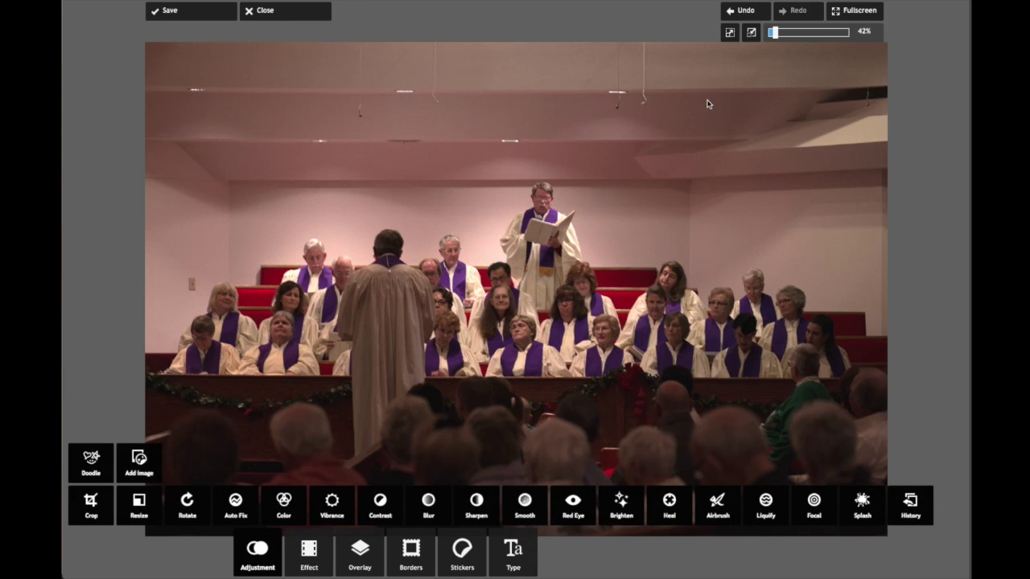
# Compare the photo with and without the vibrance change by undoing and redoing it twice.
pyautogui.click(762, 10)
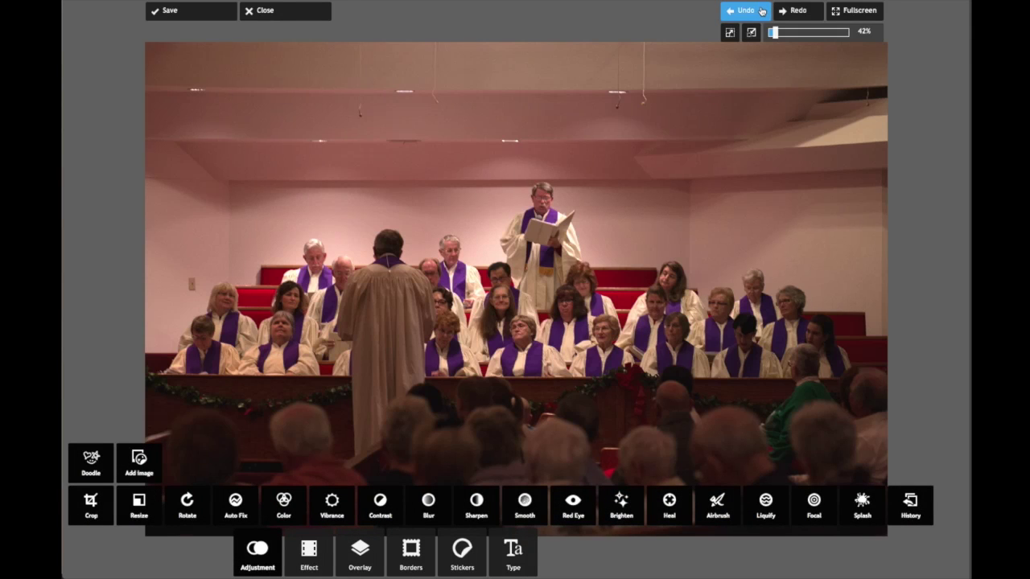
pyautogui.click(798, 10)
pyautogui.click(747, 12)
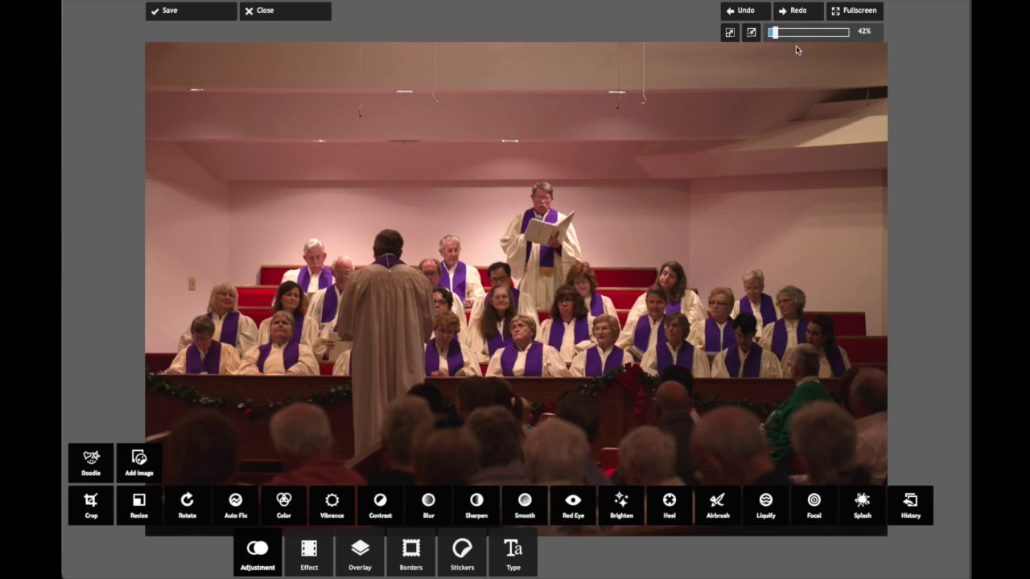
pyautogui.click(803, 13)
# Start the Sharpen adjustment with a radius of 10 and try amounts of 19 and 156 on a close-up of the choir.
pyautogui.click(478, 505)
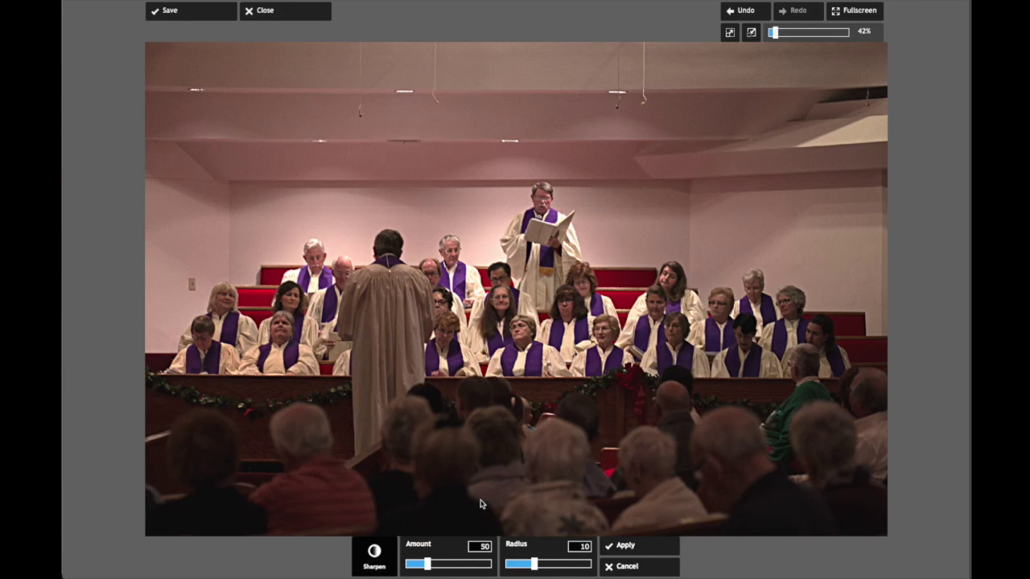
pyautogui.scroll(3, 480, 505)
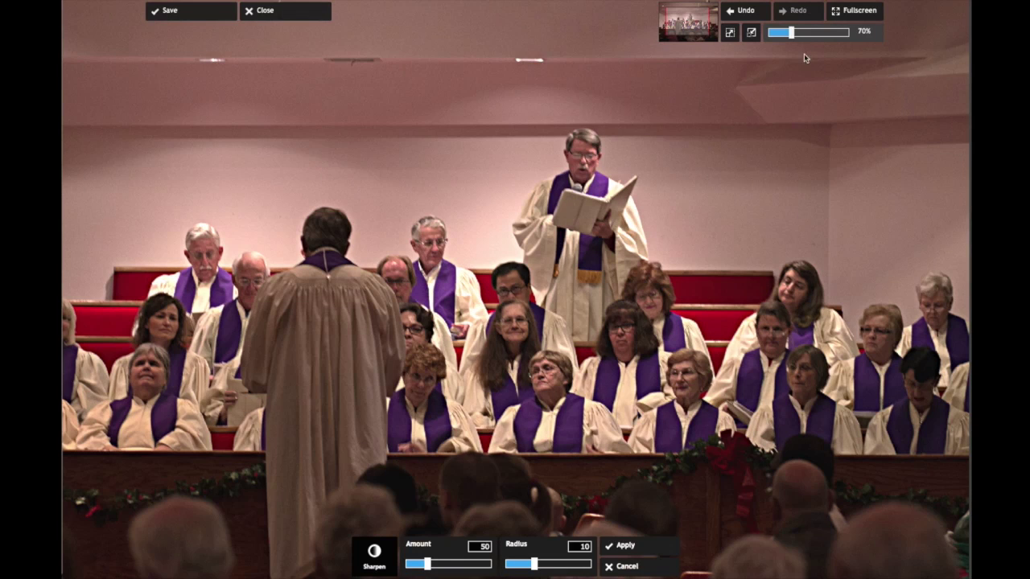
pyautogui.moveTo(793, 33); pyautogui.dragTo(800, 36)
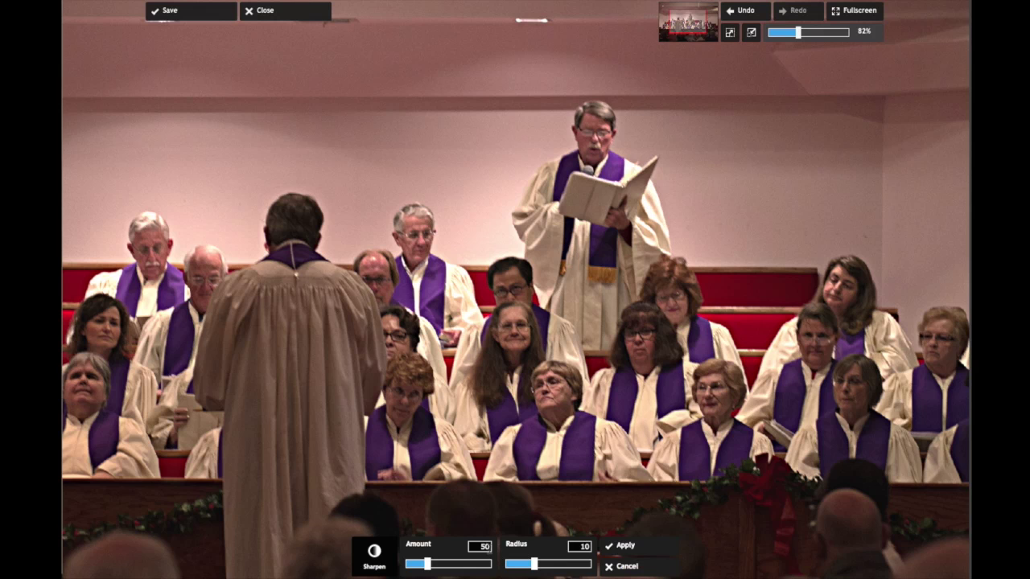
pyautogui.scroll(-6, 489, 549)
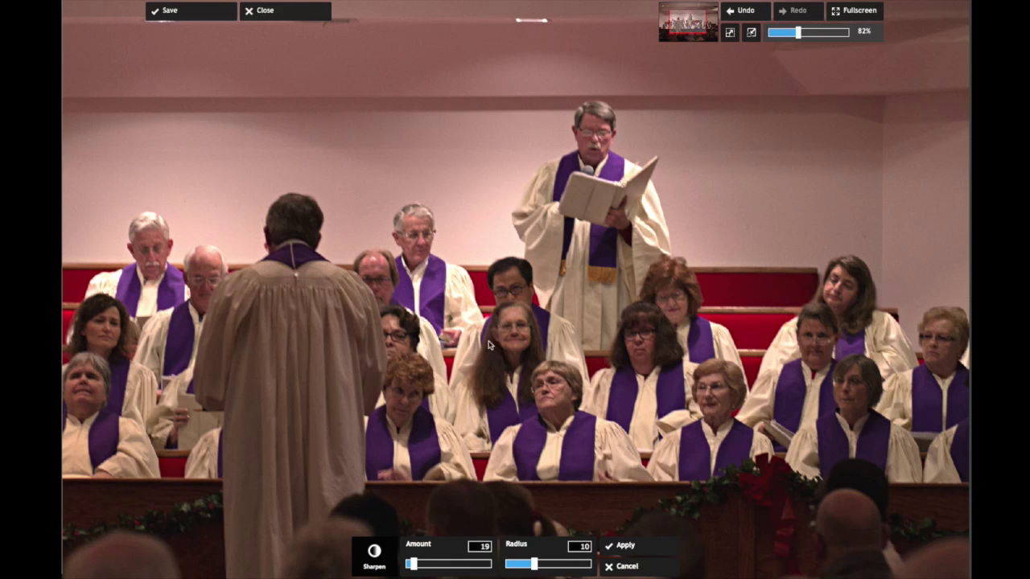
pyautogui.moveTo(412, 564); pyautogui.dragTo(471, 566)
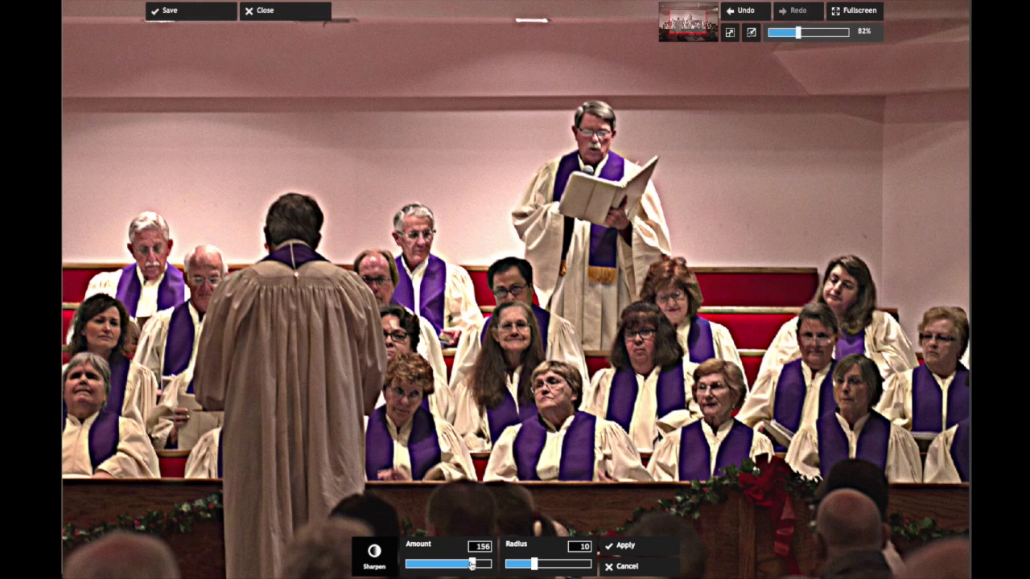
# Enter a lower sharpening amount, keep the radius at 10, and apply the sharpening to the photo.
pyautogui.click(479, 546)
pyautogui.press('BackSpace')
pyautogui.click(629, 542)
# Compare the whole photo with and without the sharpening by undoing and redoing it once.
pyautogui.moveTo(800, 33); pyautogui.dragTo(778, 33)
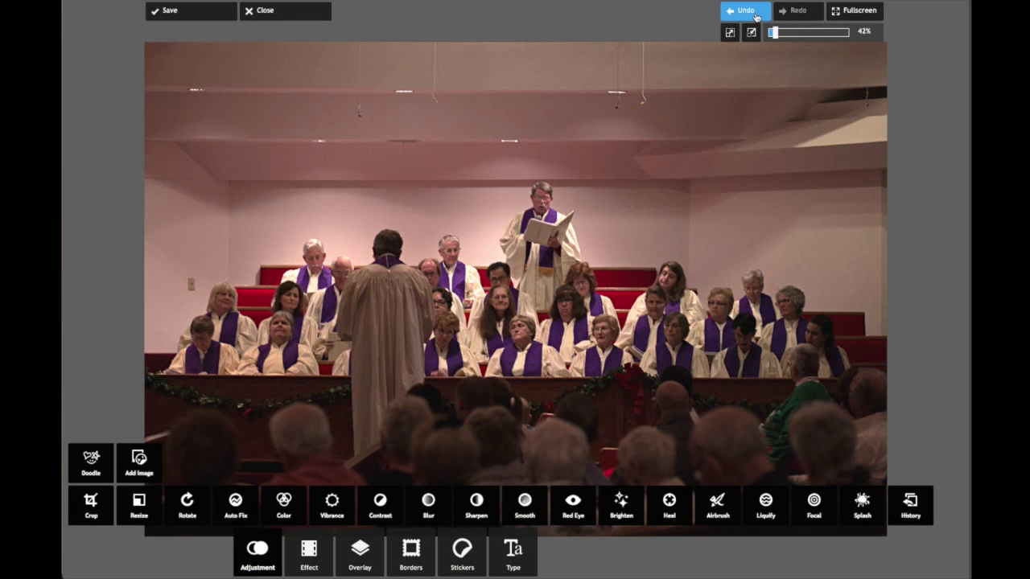
pyautogui.click(757, 16)
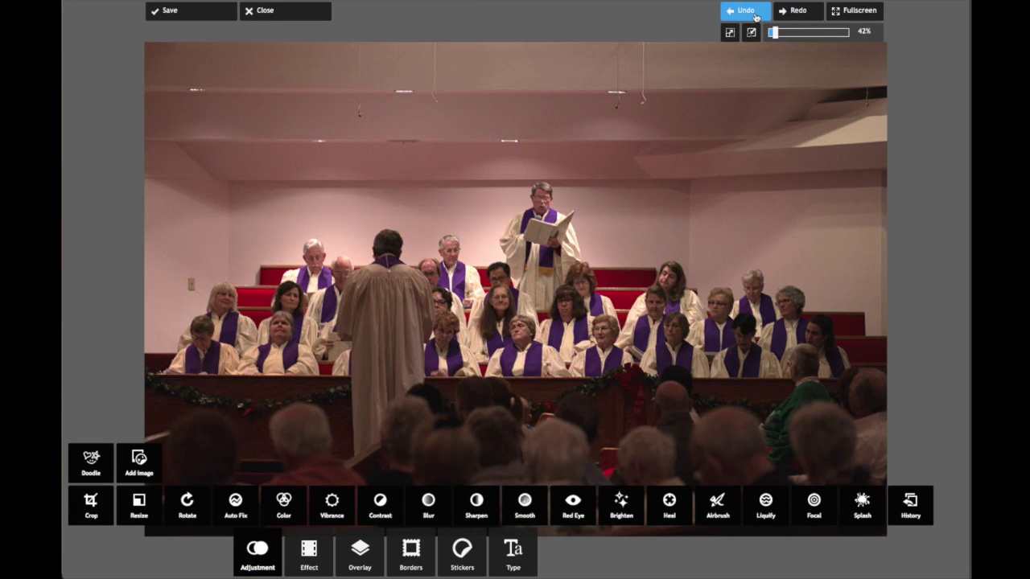
pyautogui.click(802, 14)
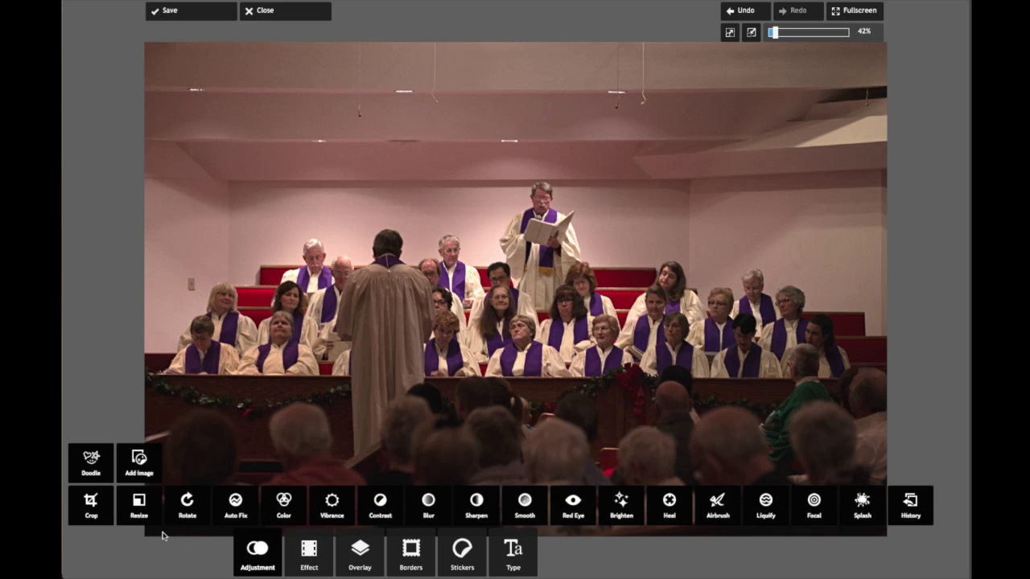
# Crop the photo more tightly around the choir at a 3:2 ratio, about 2714 by 1810 pixels.
pyautogui.click(91, 507)
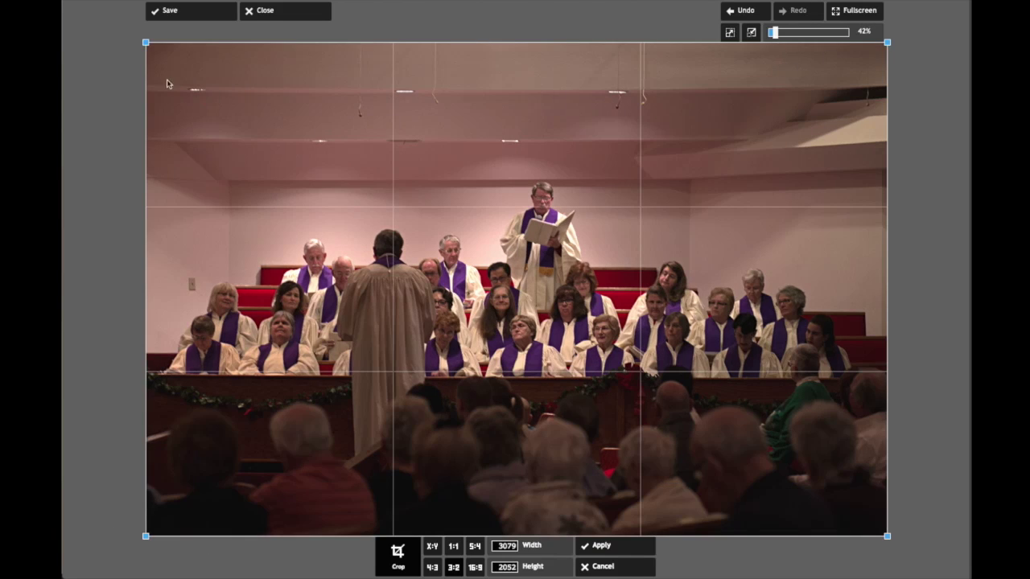
pyautogui.moveTo(146, 44); pyautogui.dragTo(200, 101)
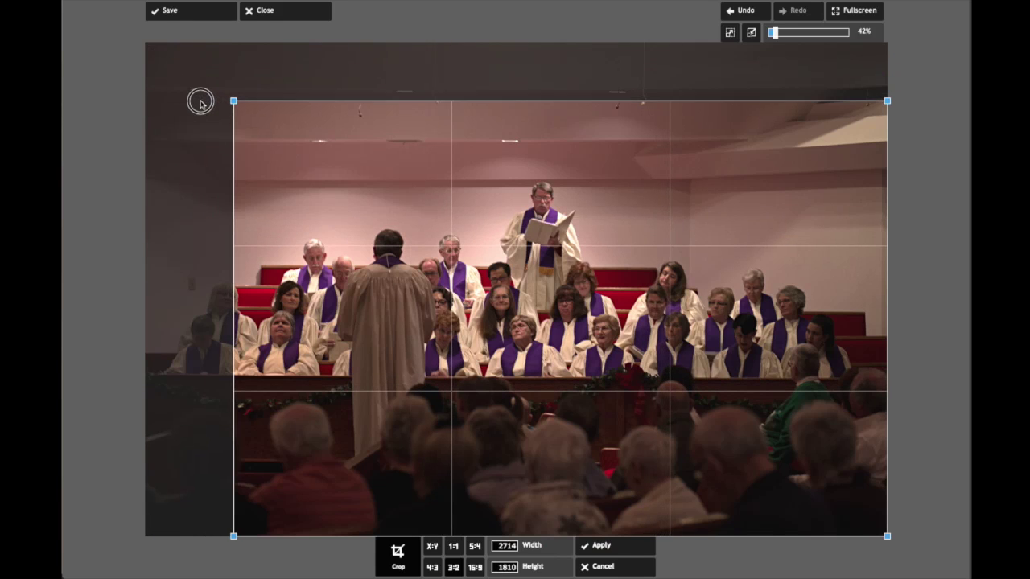
pyautogui.moveTo(352, 217); pyautogui.dragTo(261, 153)
pyautogui.click(599, 546)
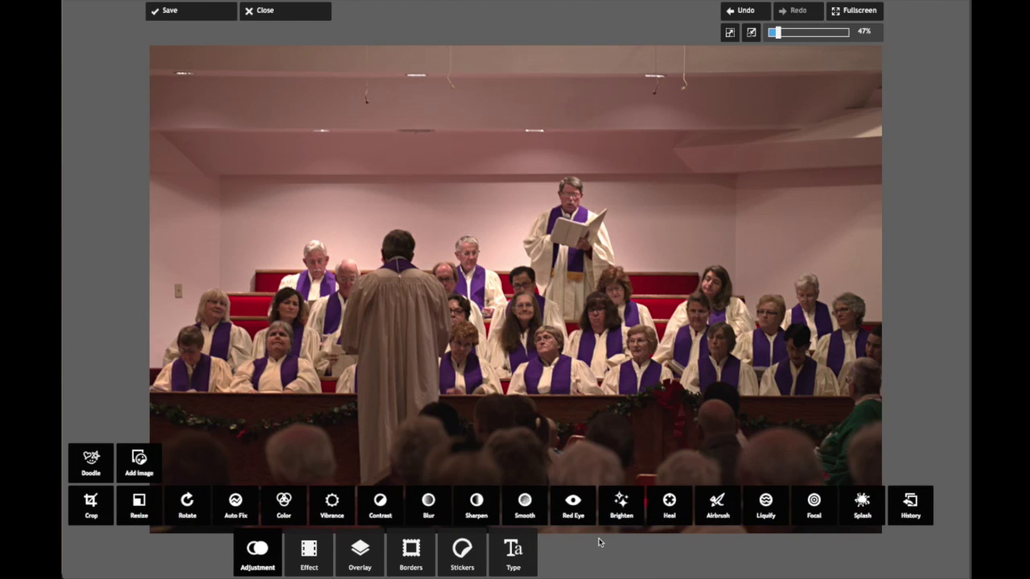
# Save the edited photo at quality 100 as "img (3 of 3)2.jpg" in the PIXLR folder.
pyautogui.click(199, 14)
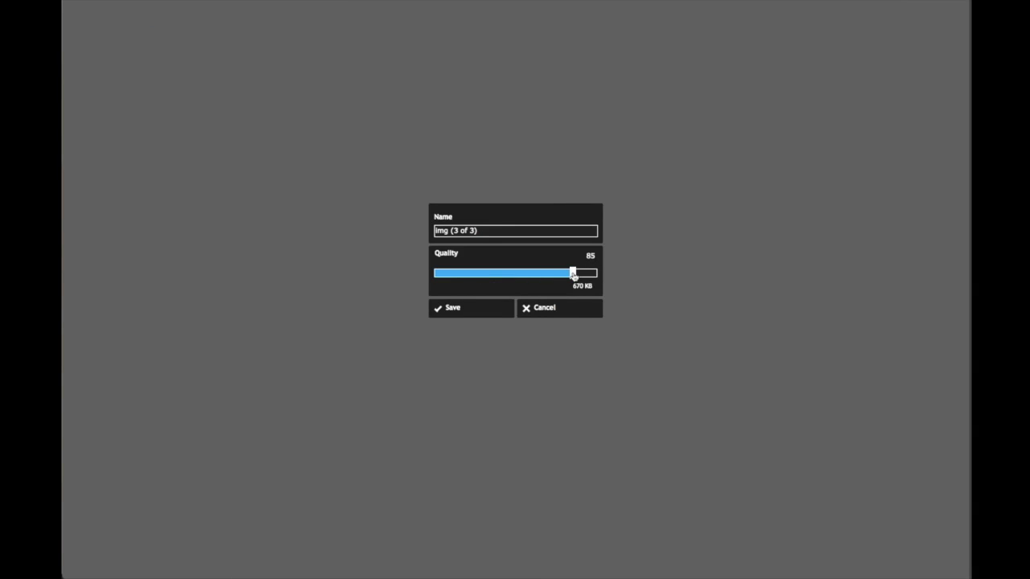
pyautogui.moveTo(573, 275); pyautogui.dragTo(608, 277)
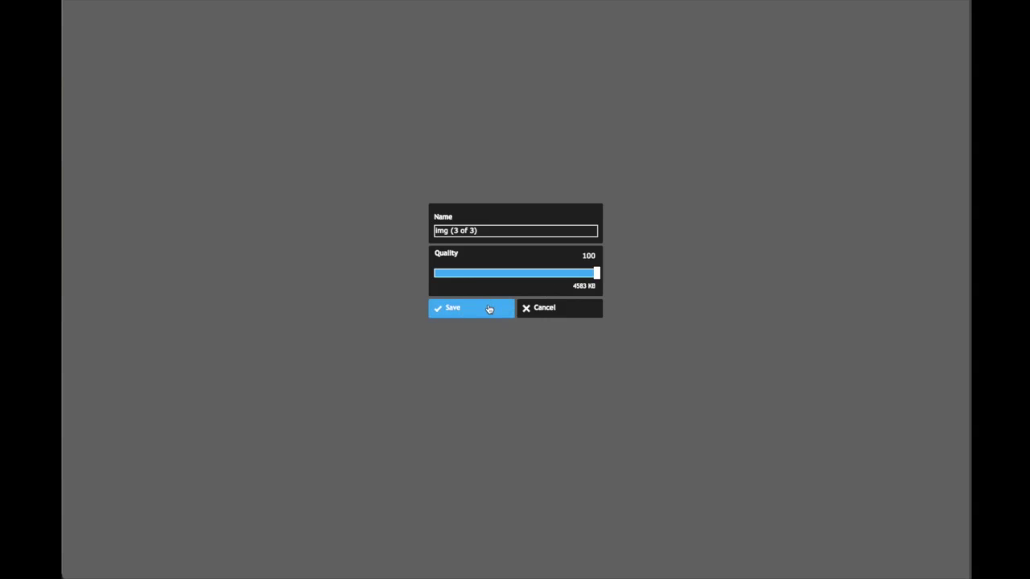
pyautogui.click(488, 309)
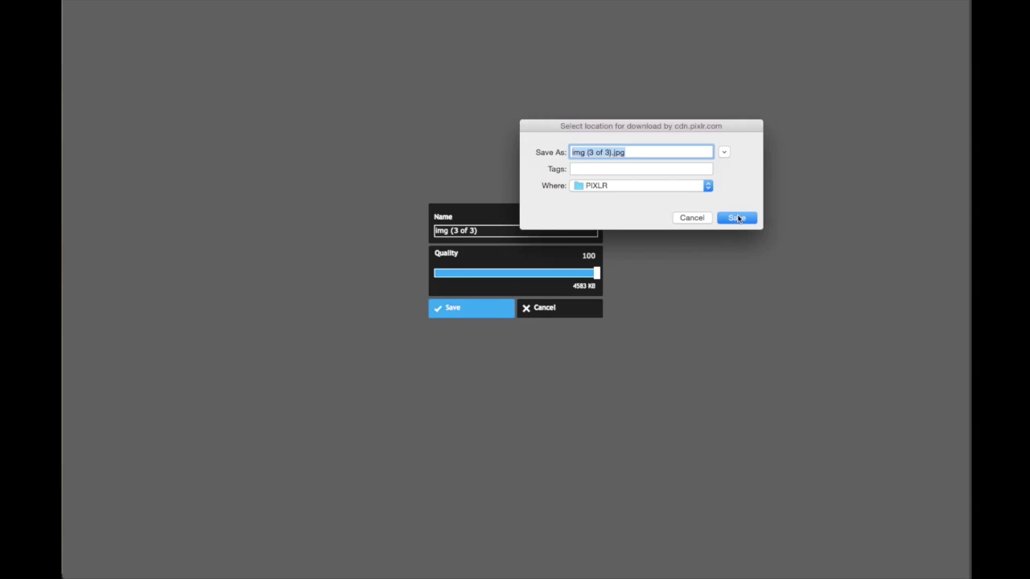
pyautogui.click(739, 218)
pyautogui.click(676, 205)
pyautogui.click(611, 153)
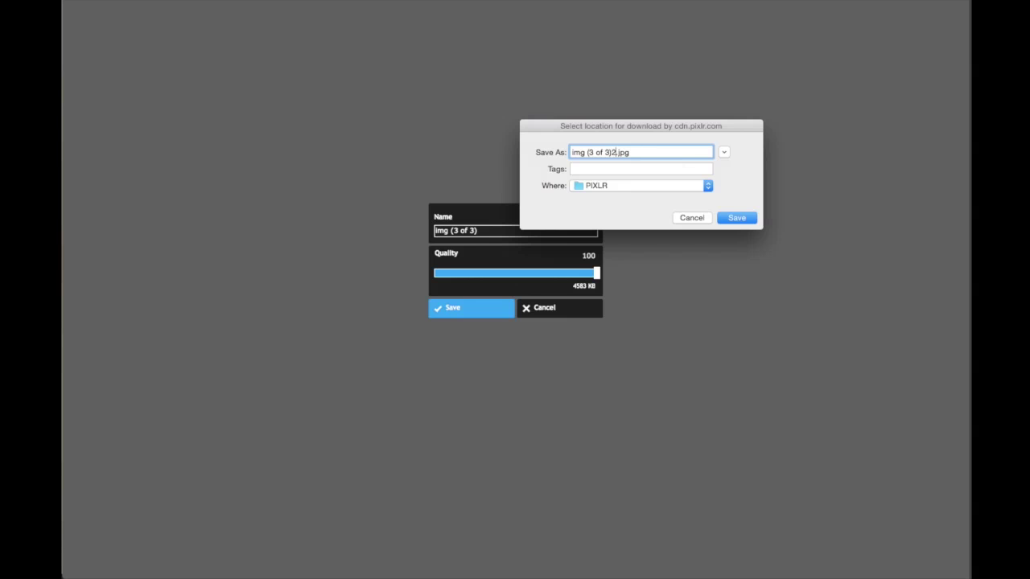
pyautogui.click(737, 219)
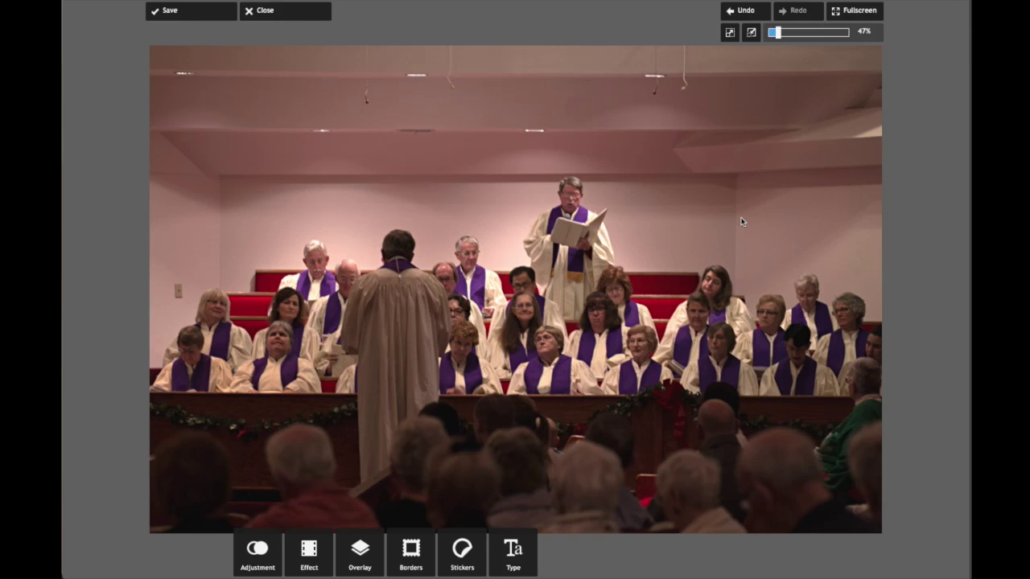
# Close the choir photo and open "img (2 of 3).jpg" from the PIXLR folder.
pyautogui.click(273, 11)
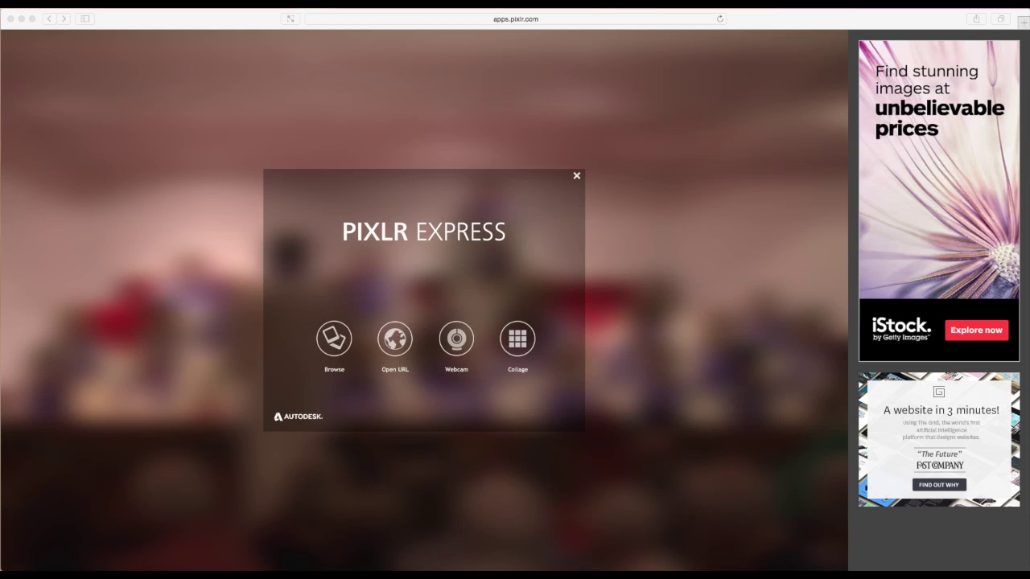
pyautogui.click(331, 341)
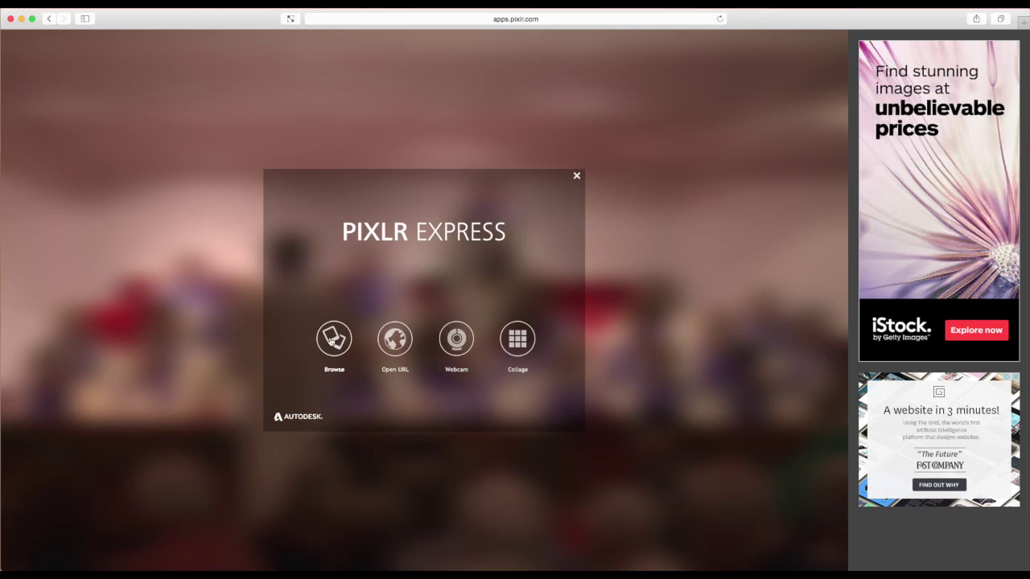
pyautogui.click(330, 342)
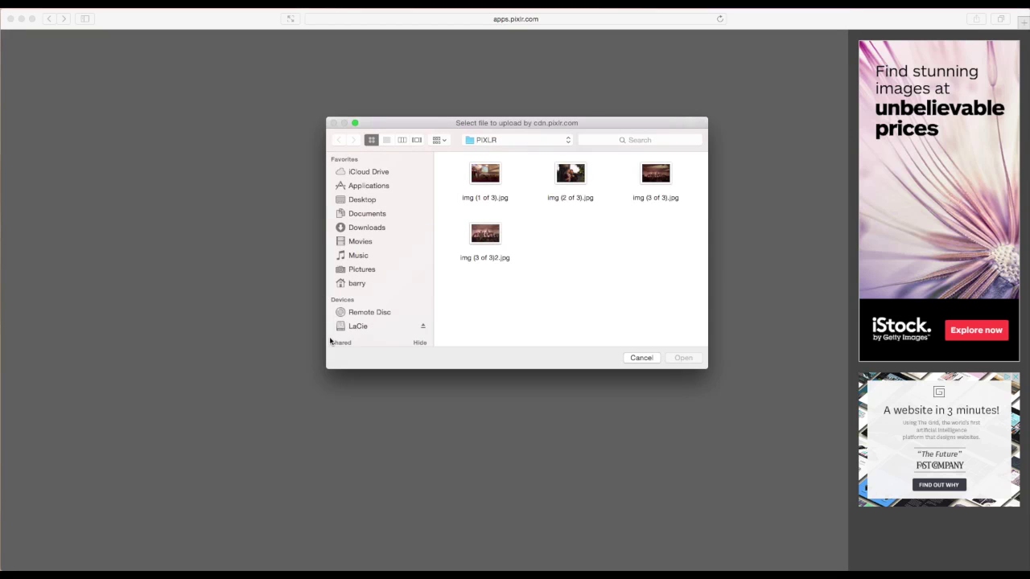
pyautogui.click(574, 175)
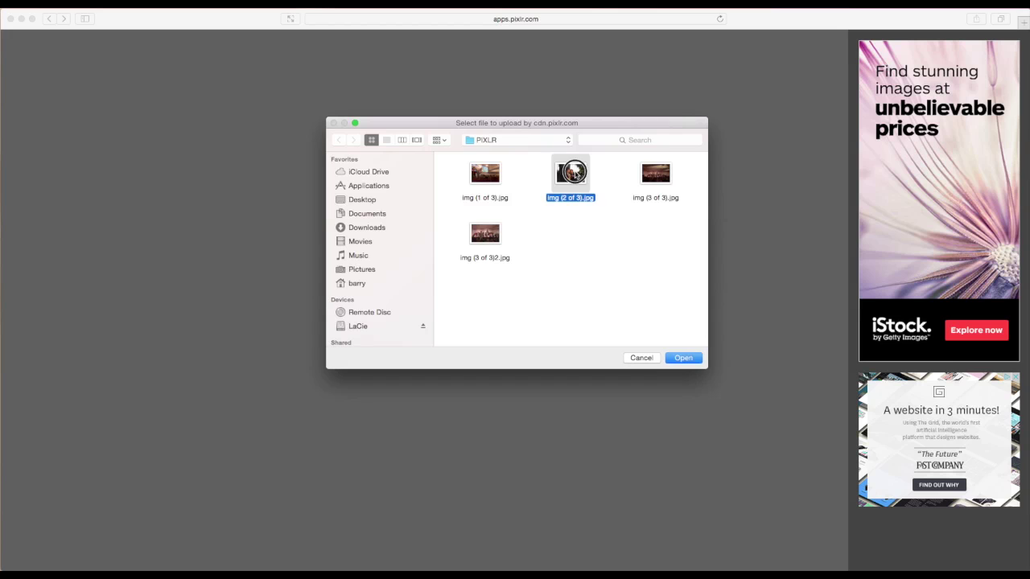
pyautogui.click(680, 360)
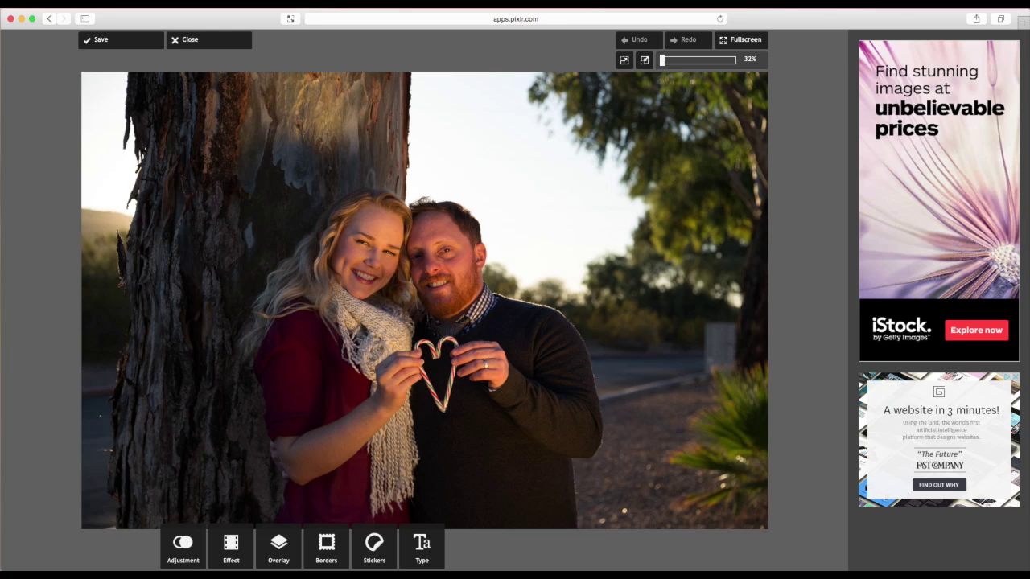
# Apply brightness 13 and contrast 21 to the couple's photo, and compare it with the original by undoing and redoing the change.
pyautogui.click(198, 548)
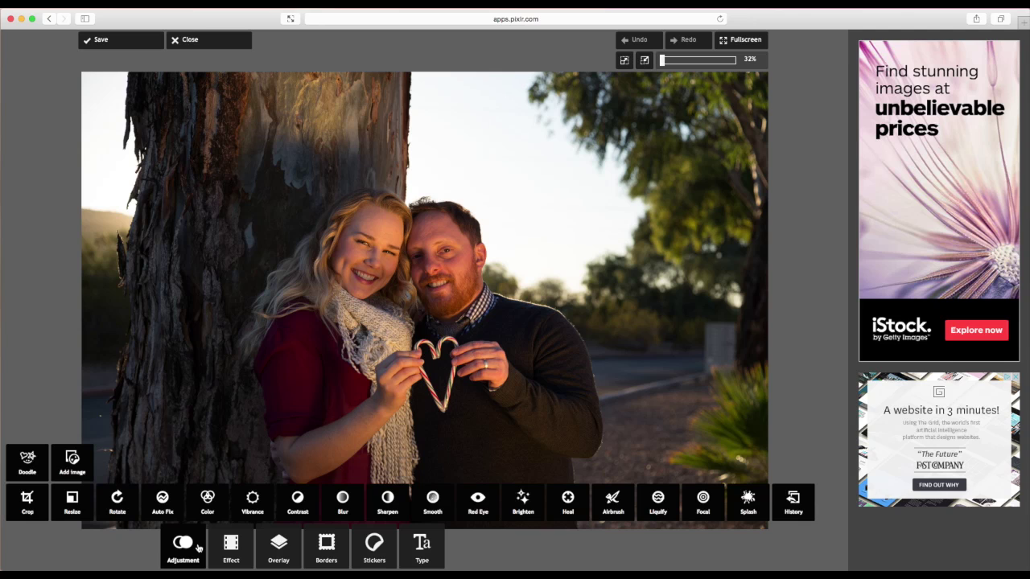
pyautogui.click(297, 503)
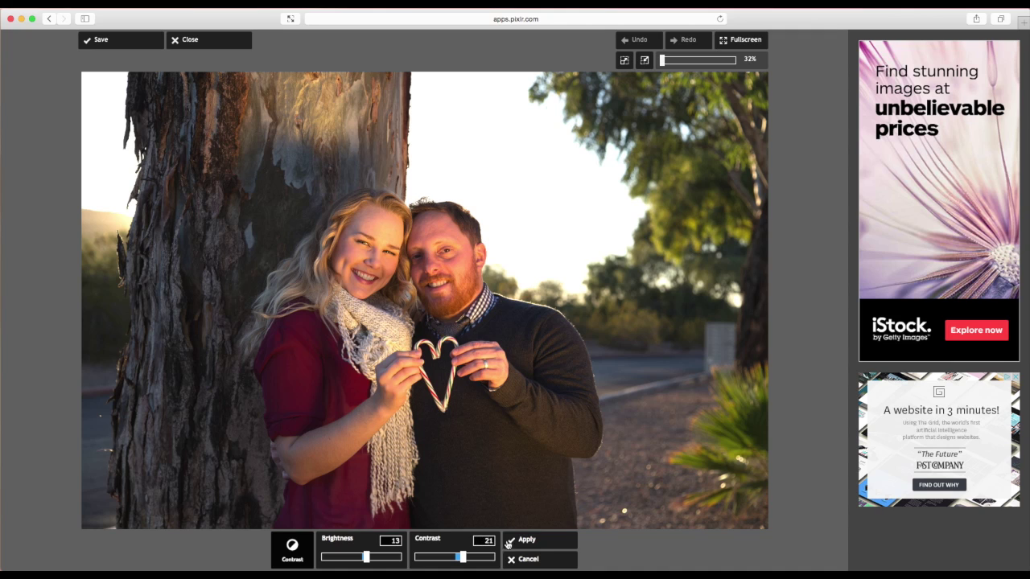
pyautogui.click(535, 543)
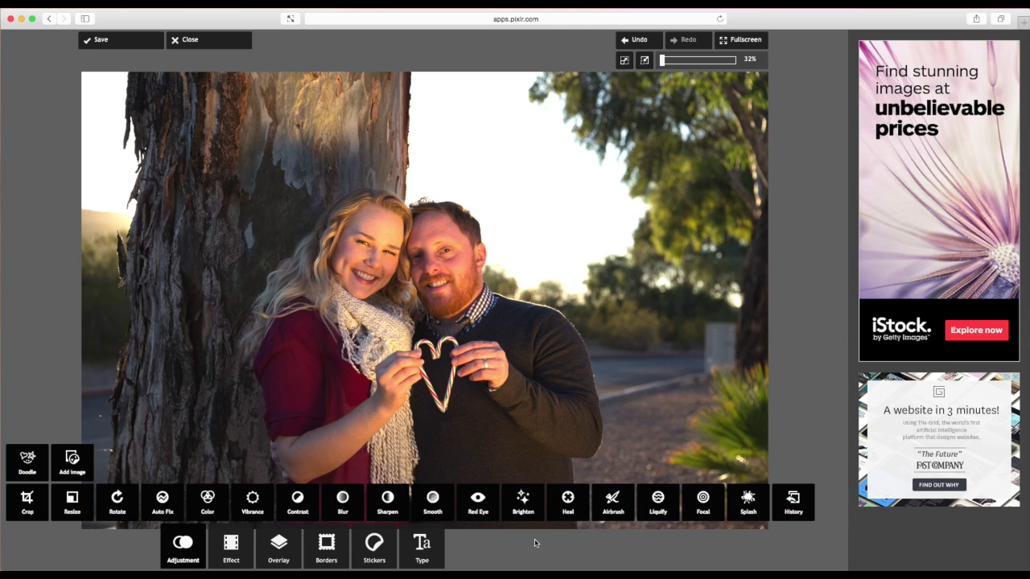
pyautogui.click(652, 44)
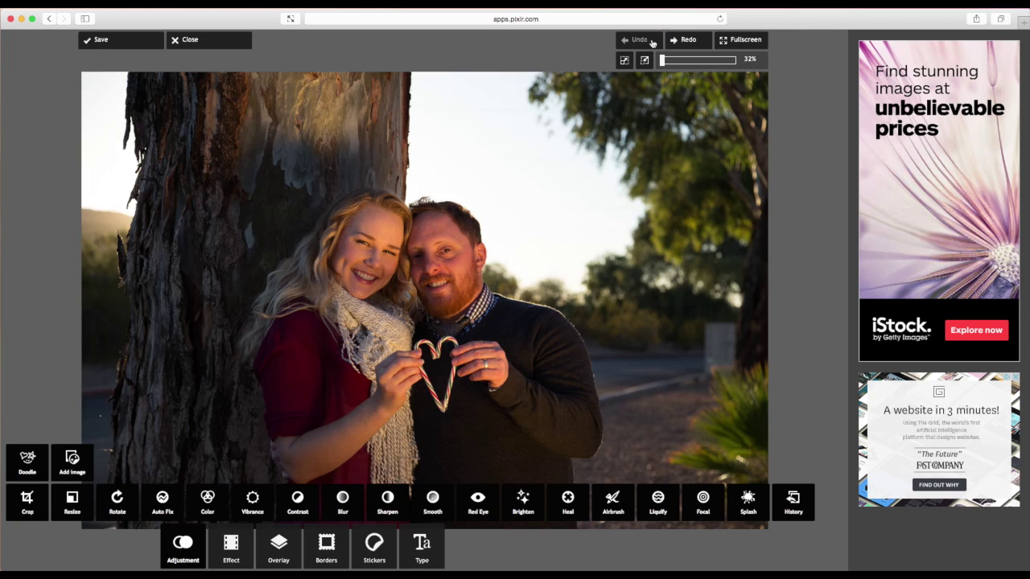
pyautogui.click(703, 42)
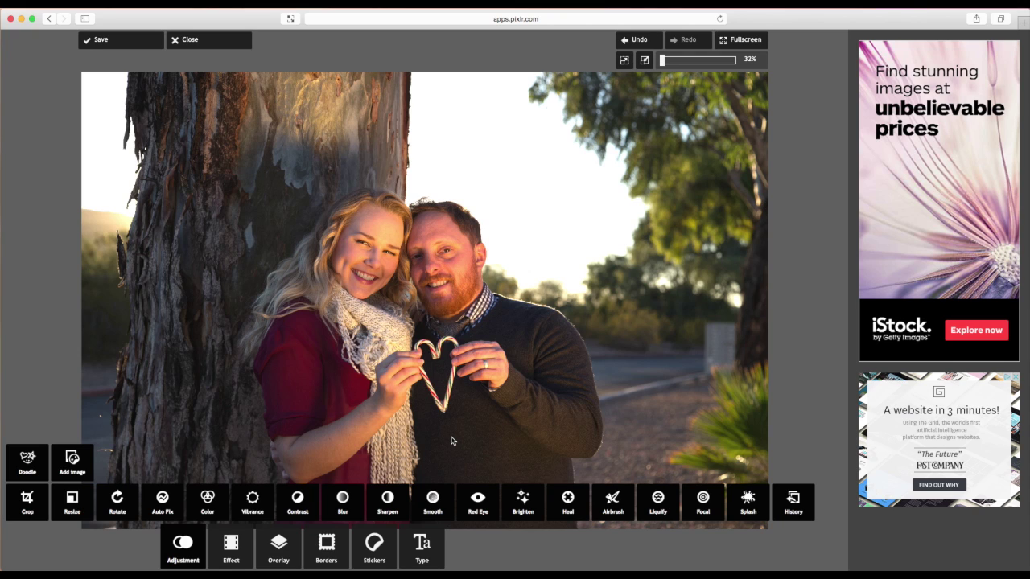
# Start the Color adjustment on the couple's photo and reset both hue and saturation to 0.
pyautogui.click(224, 507)
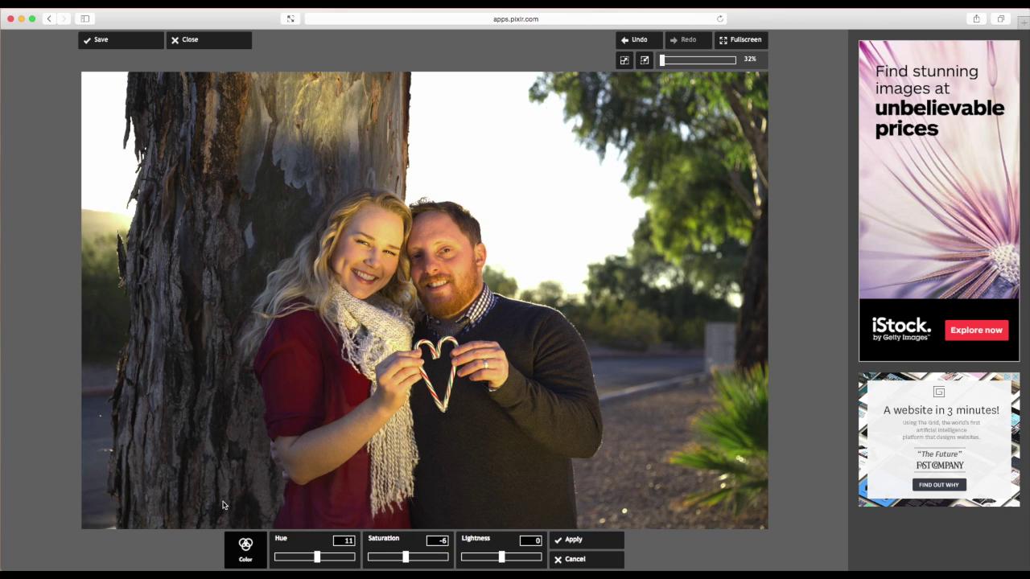
pyautogui.doubleClick(346, 541)
pyautogui.write('0')
pyautogui.doubleClick(437, 541)
pyautogui.write('0')
# Try hue shifts of -16 and 16 on the couple's photo, resetting the hue to 0 after each.
pyautogui.moveTo(317, 559)
pyautogui.mouseDown()
pyautogui.moveTo(271, 561)
pyautogui.moveTo(340, 558)
pyautogui.moveTo(313, 559)
pyautogui.mouseUp()
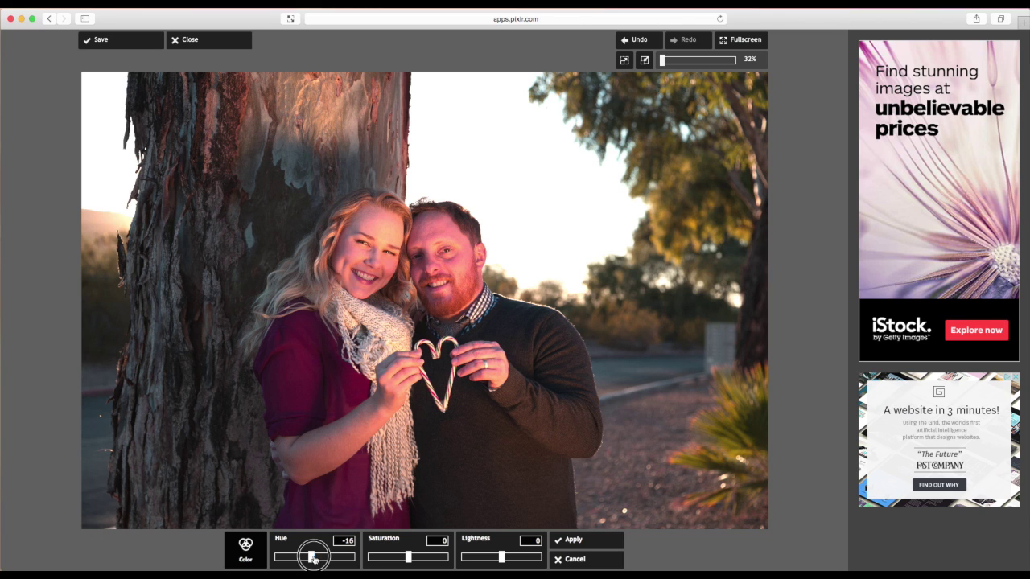
pyautogui.moveTo(336, 541); pyautogui.dragTo(359, 545)
pyautogui.write('0')
pyautogui.click(314, 557)
pyautogui.moveTo(315, 557); pyautogui.dragTo(319, 558)
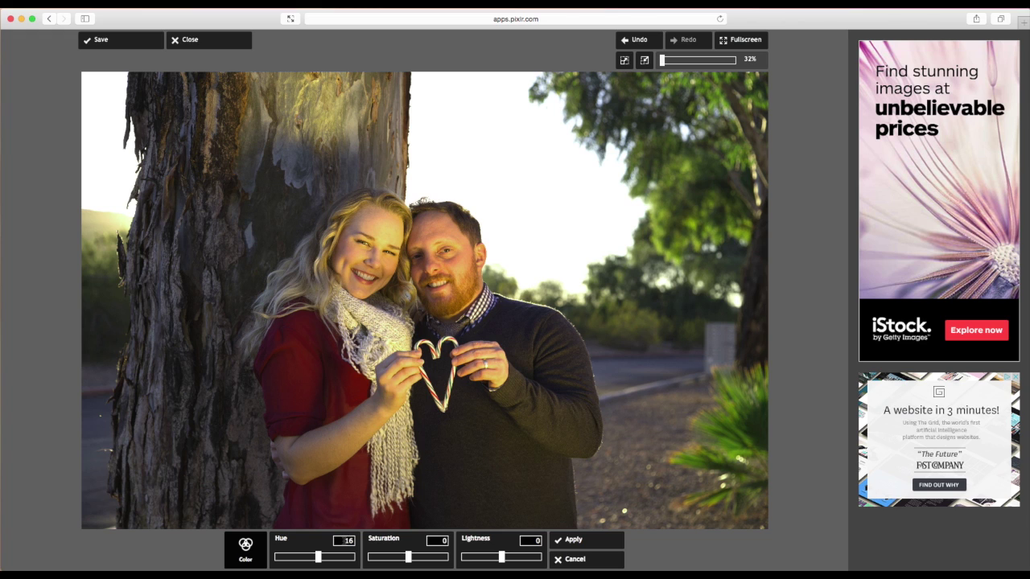
pyautogui.doubleClick(345, 541)
pyautogui.write('0')
# Apply a saturation of -14 to the couple's photo and compare it with the previous state by undoing and redoing the change.
pyautogui.click(409, 557)
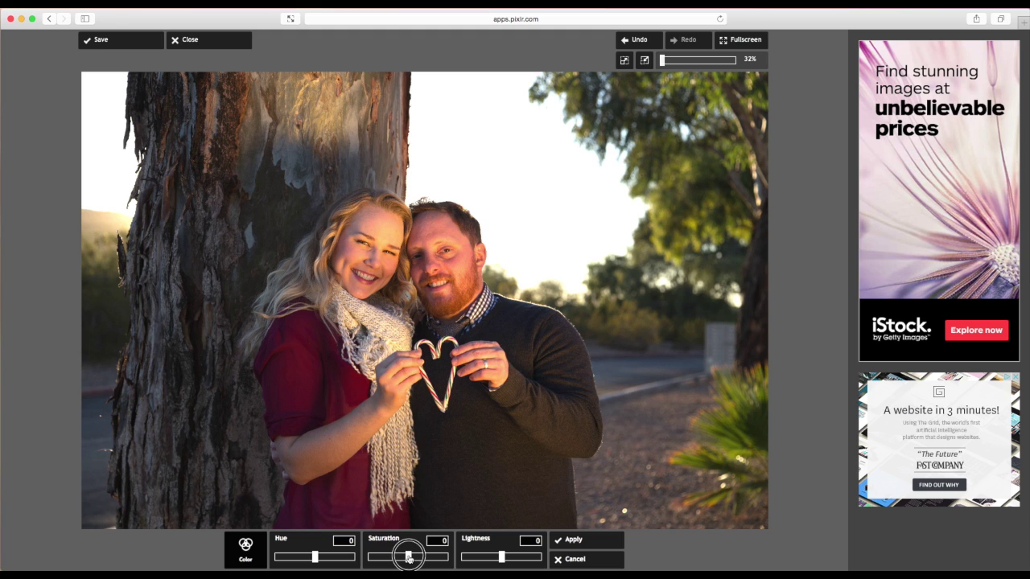
pyautogui.moveTo(408, 557); pyautogui.dragTo(403, 557)
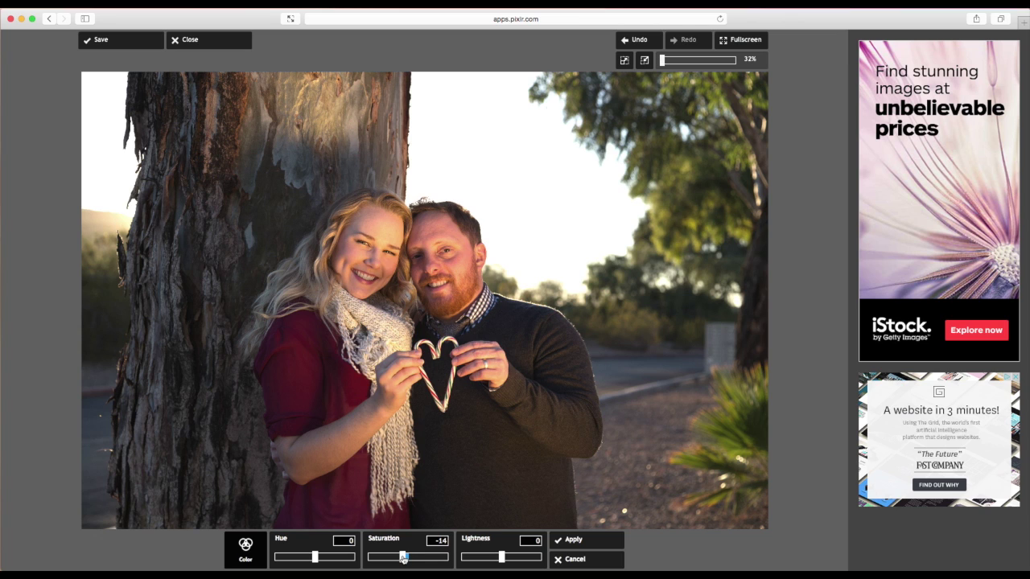
pyautogui.click(573, 542)
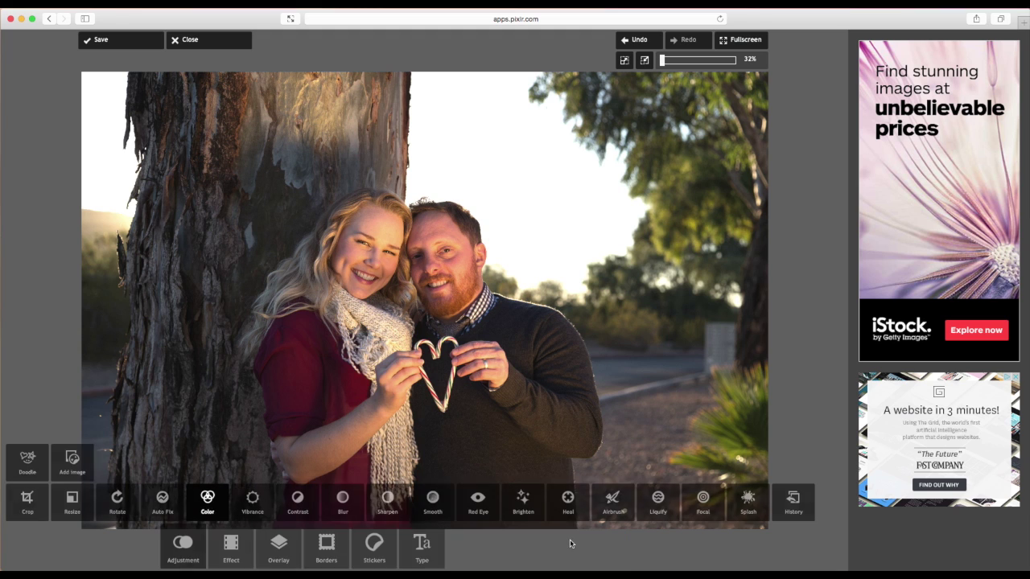
pyautogui.click(652, 41)
pyautogui.click(692, 40)
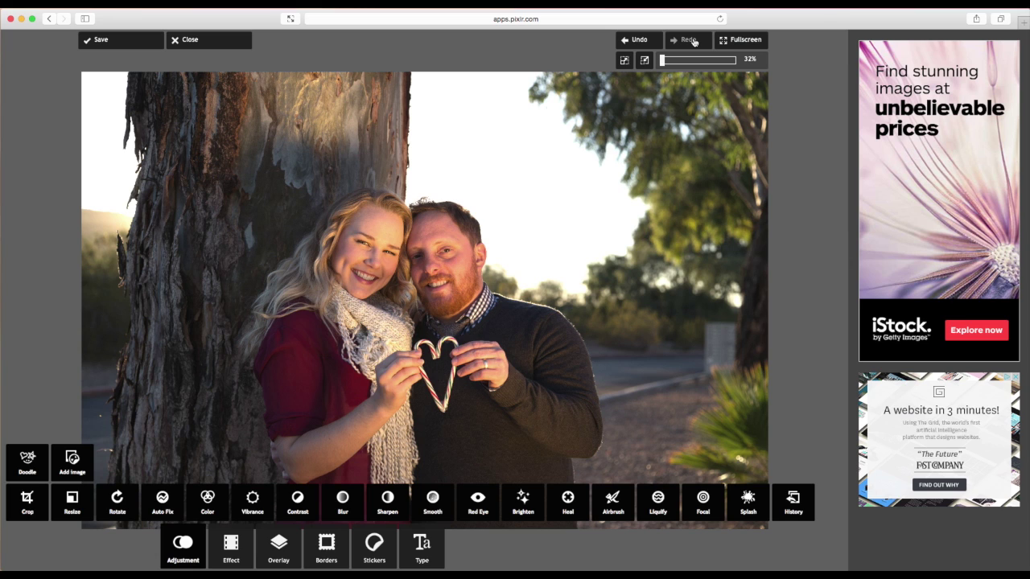
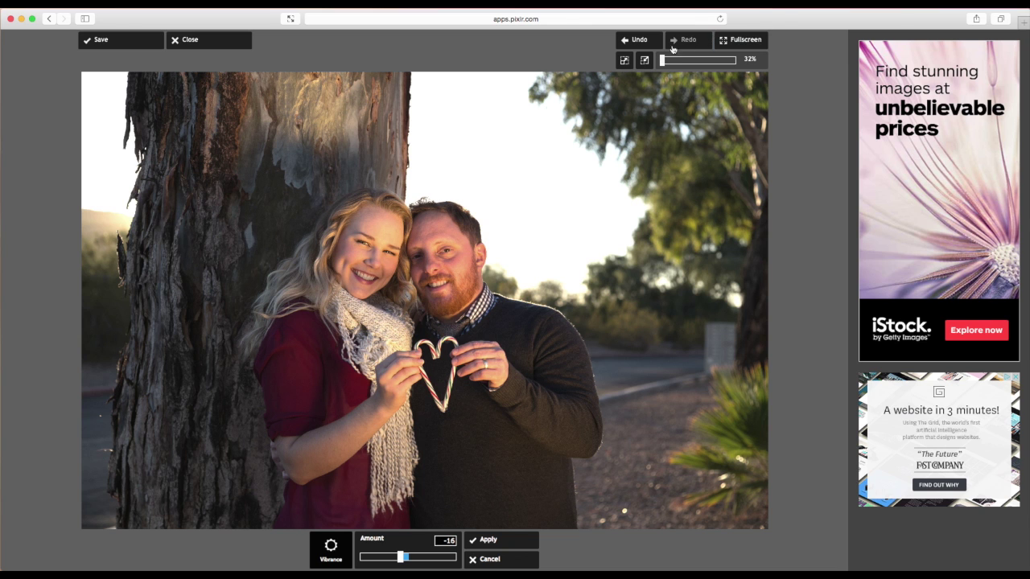
# Lower the vibrance slightly below -16, apply it, and compare the couple's skin tones by undoing and redoing the change.
pyautogui.moveTo(663, 64); pyautogui.dragTo(687, 65)
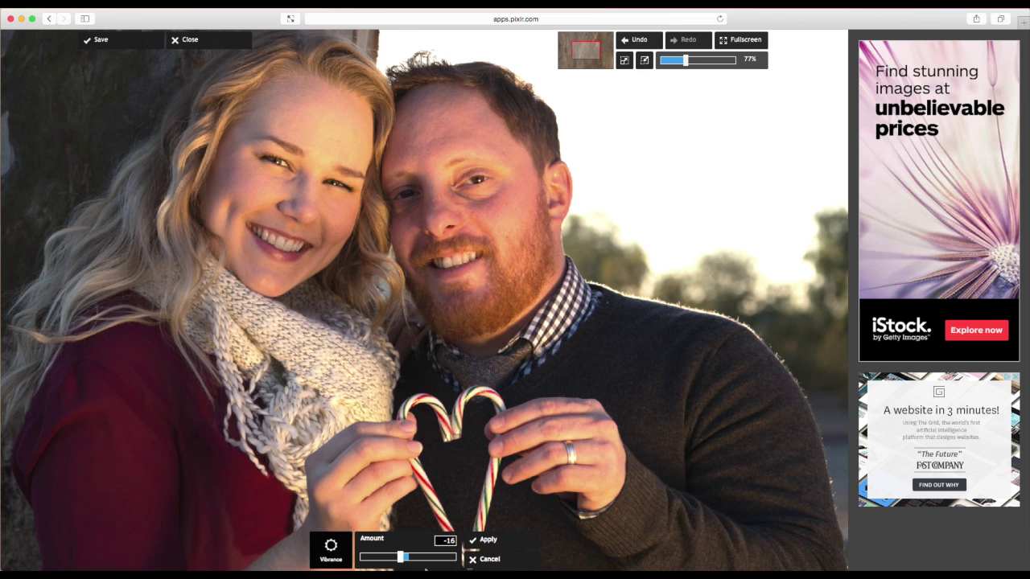
pyautogui.click(402, 558)
pyautogui.moveTo(402, 559); pyautogui.dragTo(396, 559)
pyautogui.click(491, 544)
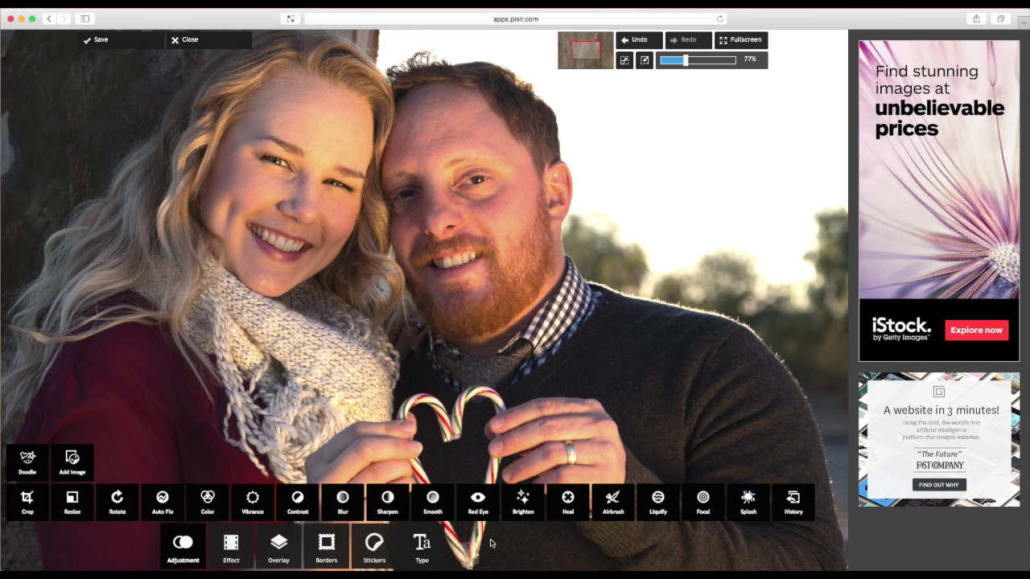
pyautogui.click(646, 39)
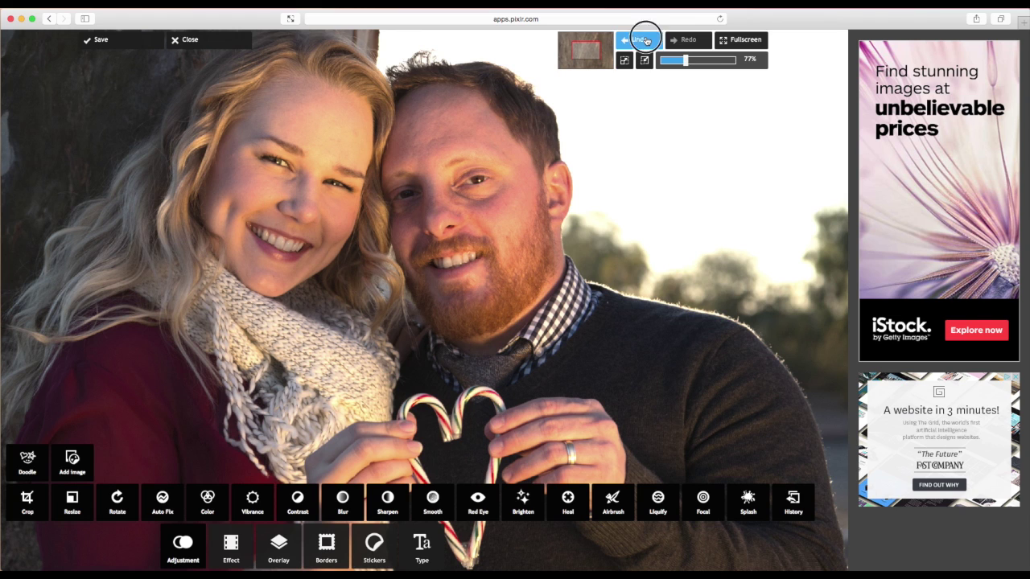
pyautogui.click(685, 41)
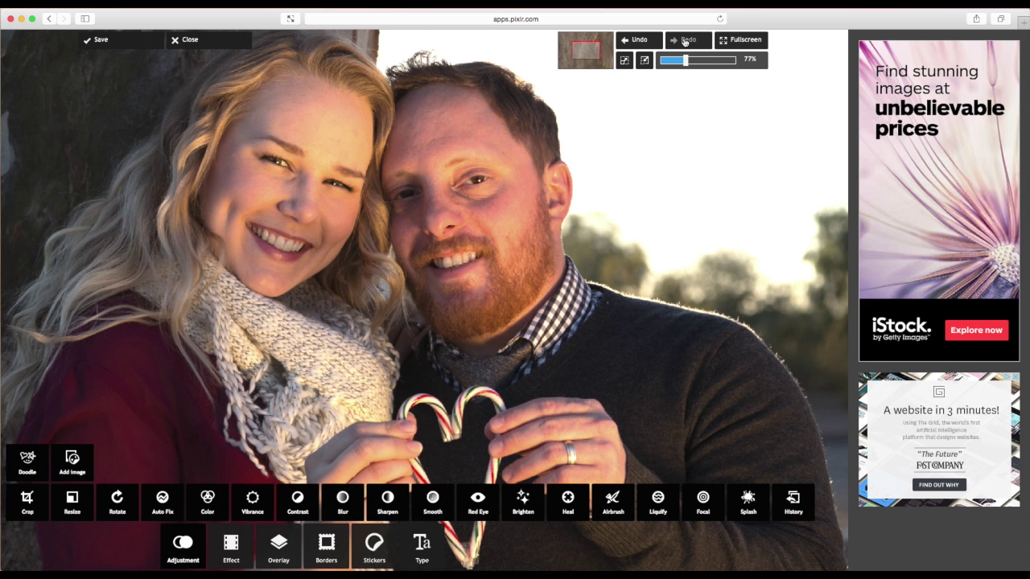
# Crop the photo at a 3:2 ratio to about 3438 by 2291 pixels, trimming mainly the upper and right-hand areas around the couple.
pyautogui.moveTo(686, 61); pyautogui.dragTo(664, 64)
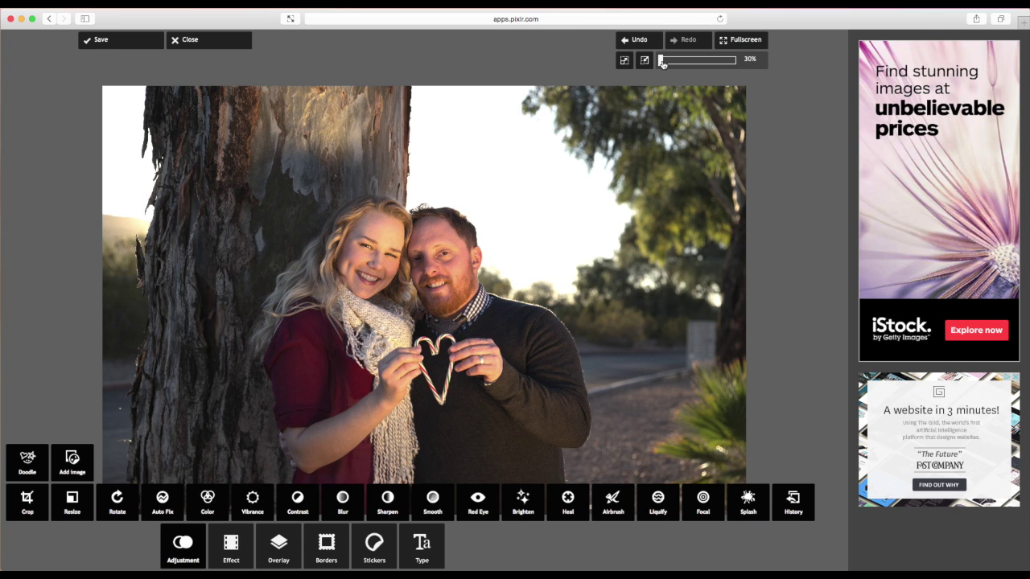
pyautogui.click(39, 504)
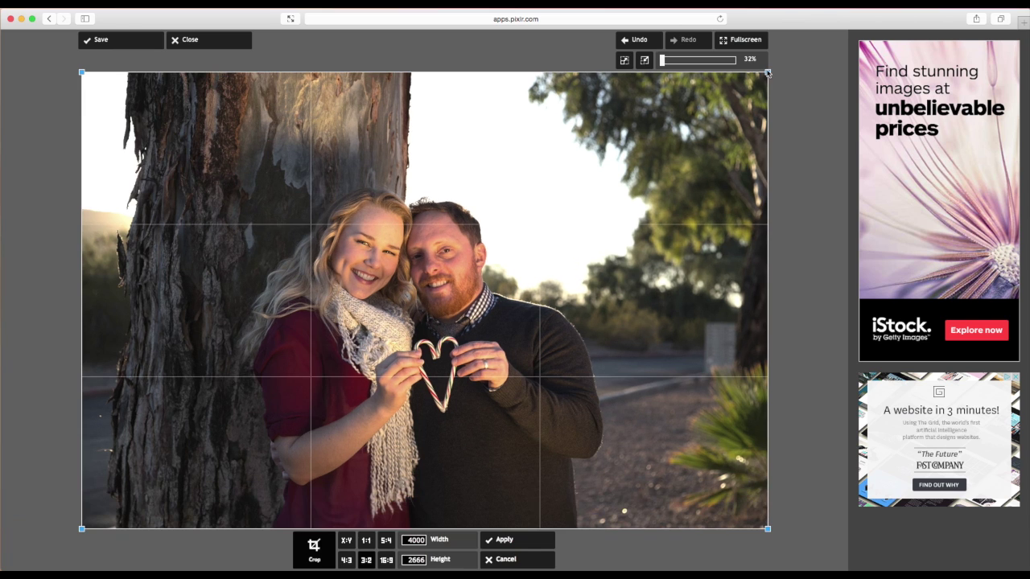
pyautogui.moveTo(768, 73); pyautogui.dragTo(671, 112)
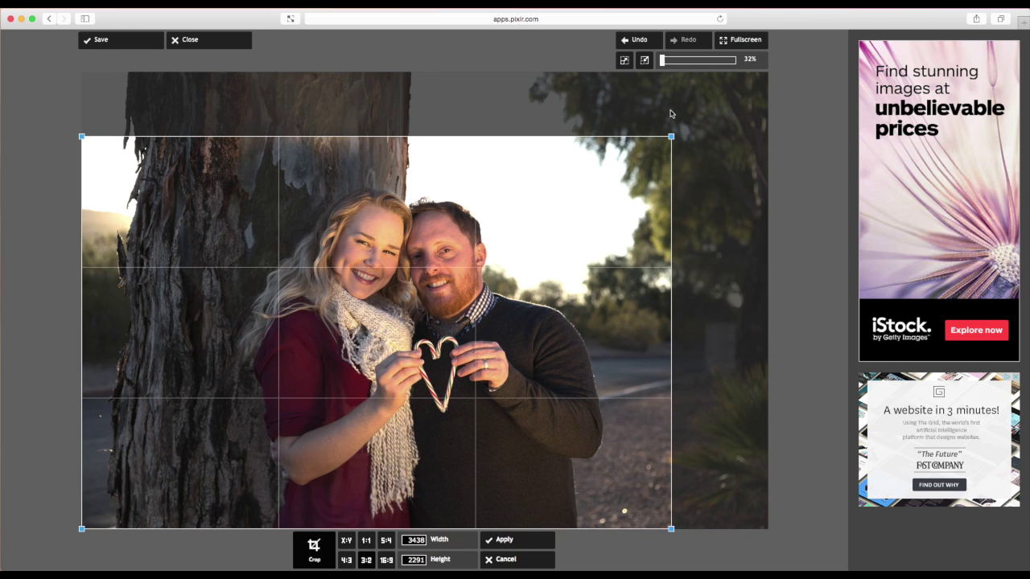
pyautogui.moveTo(487, 342); pyautogui.dragTo(483, 355)
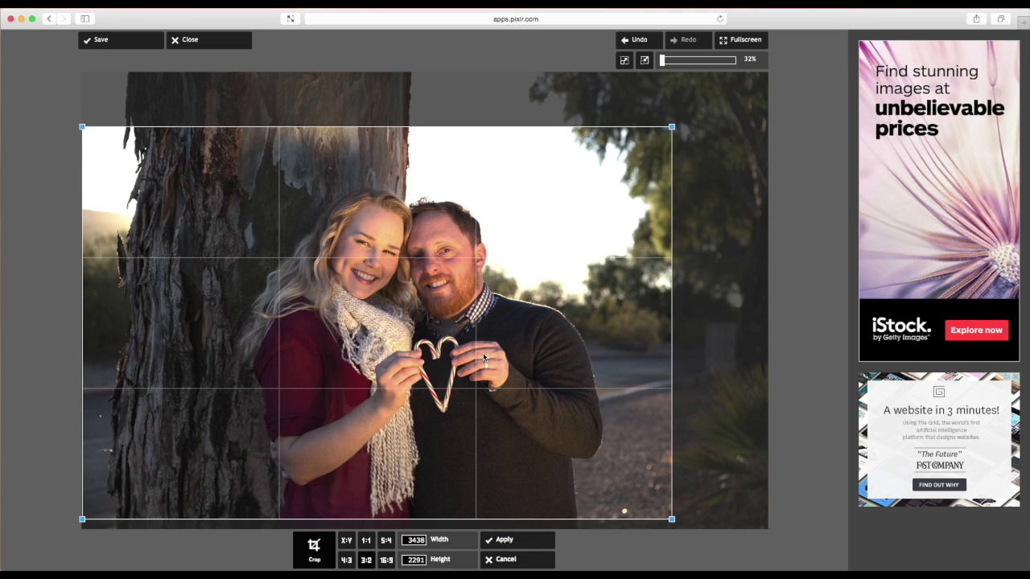
pyautogui.click(531, 537)
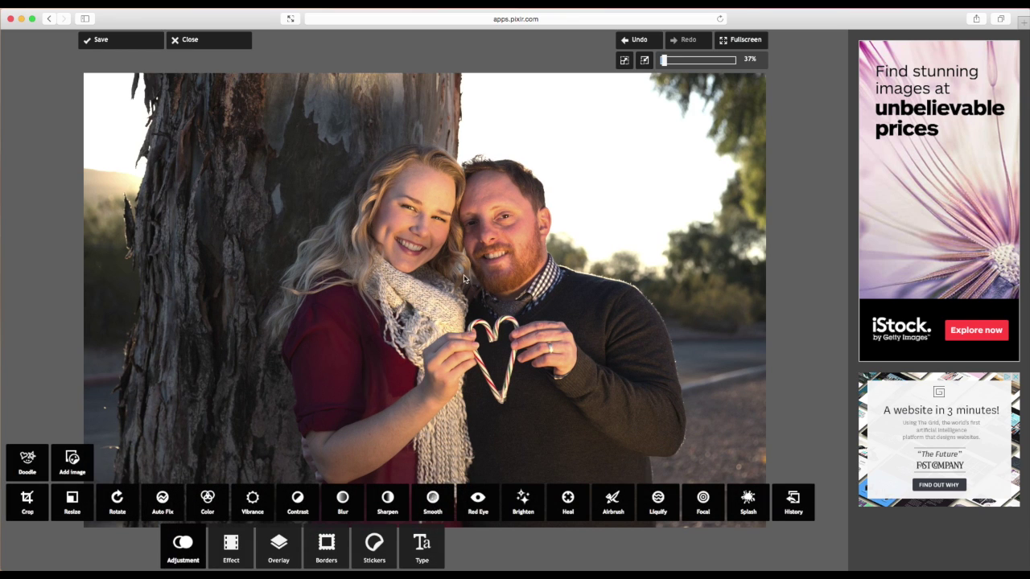
# Save the couple's photo at quality 100 under the name "img (2 of 3)2".
pyautogui.click(129, 44)
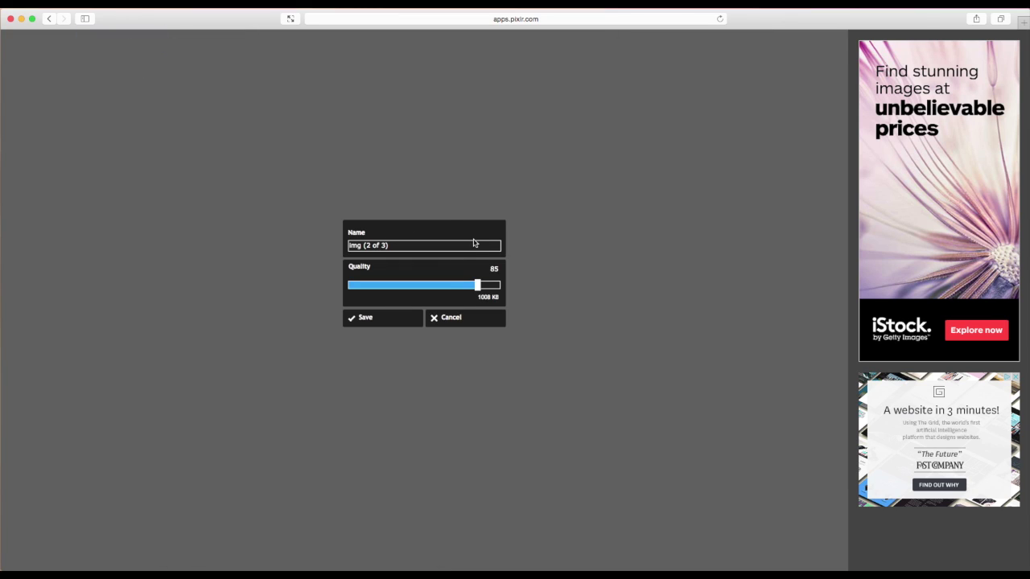
pyautogui.moveTo(478, 287); pyautogui.dragTo(510, 285)
pyautogui.click(413, 246)
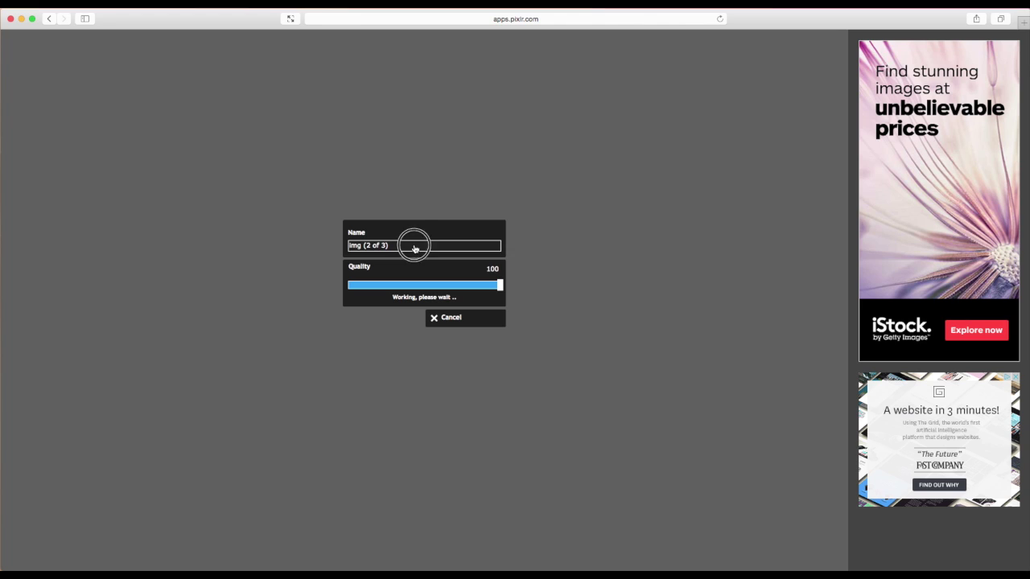
pyautogui.write('2')
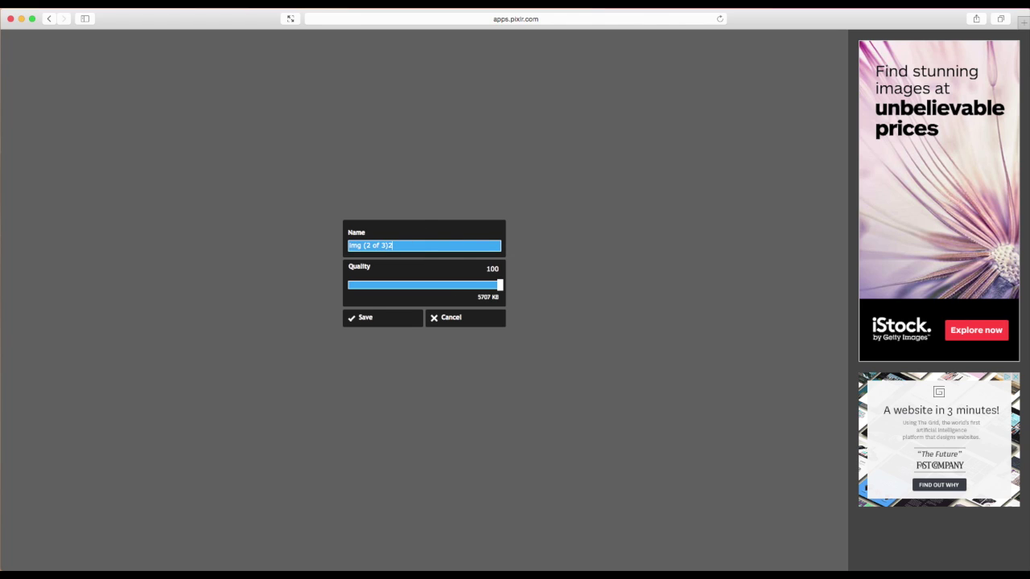
pyautogui.click(390, 325)
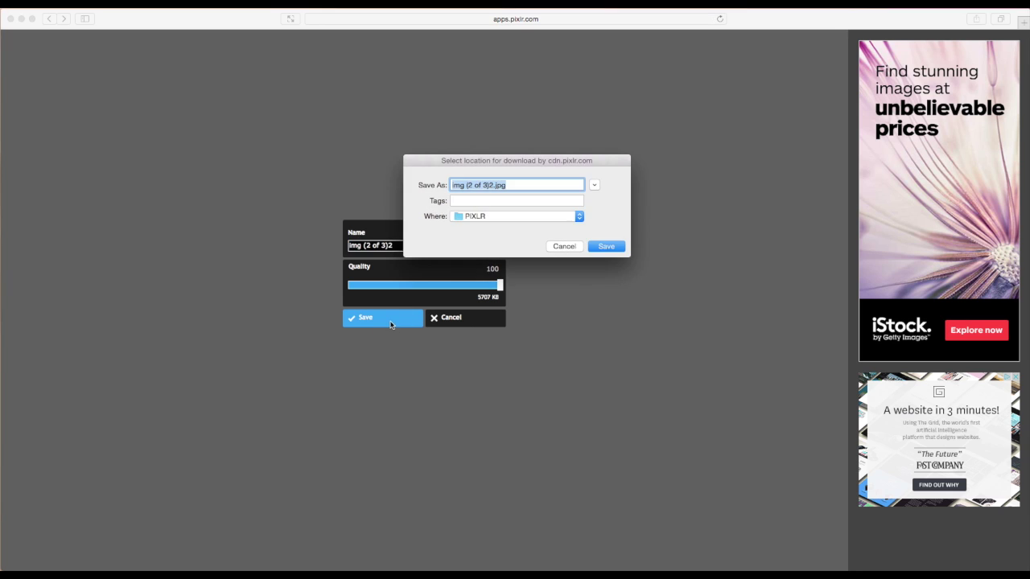